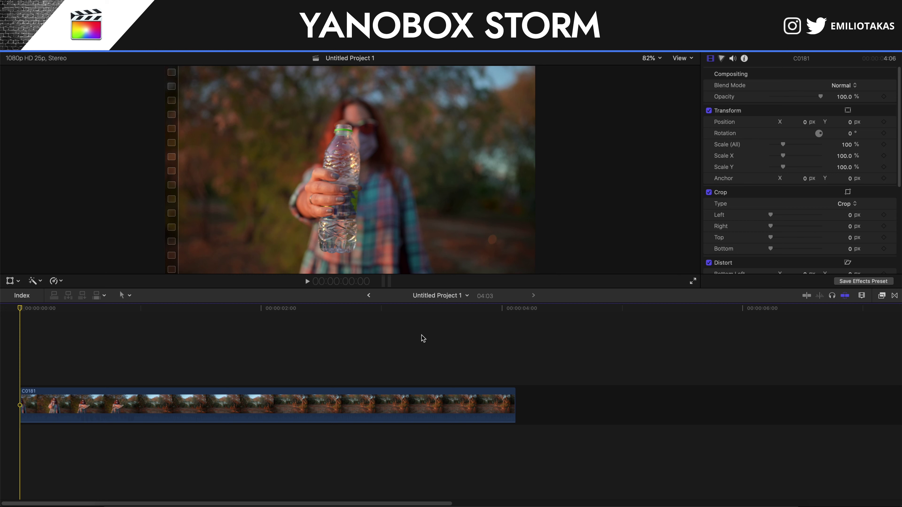
- Blade clip C0181 at 1:02, where the water starts splashing, then return to Select
key("space")
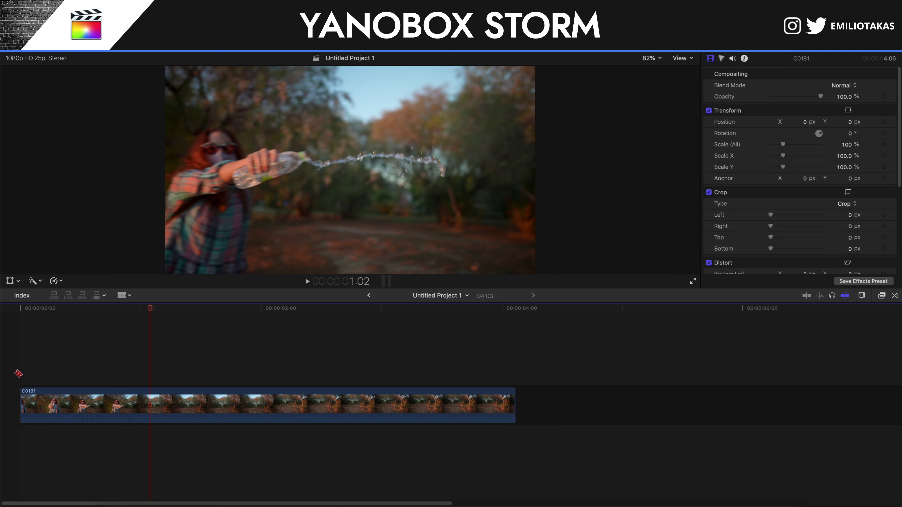
left_click(156, 394)
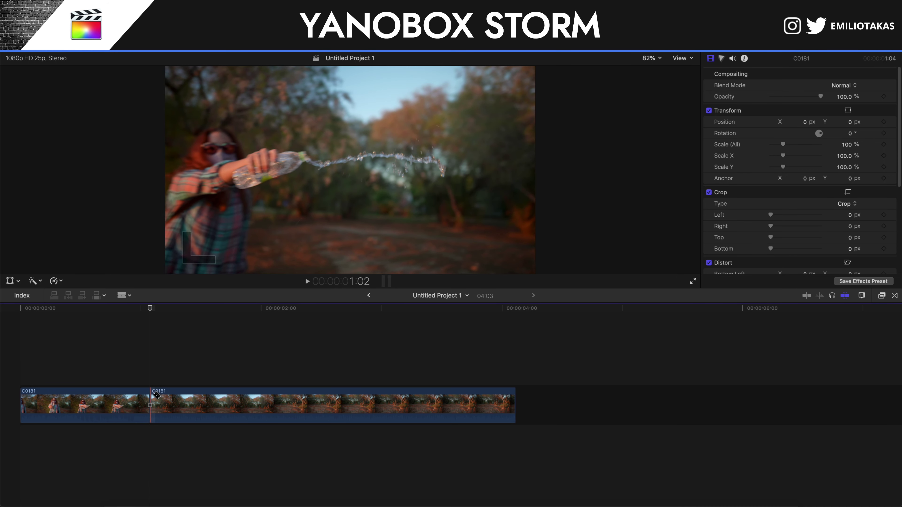
key("a")
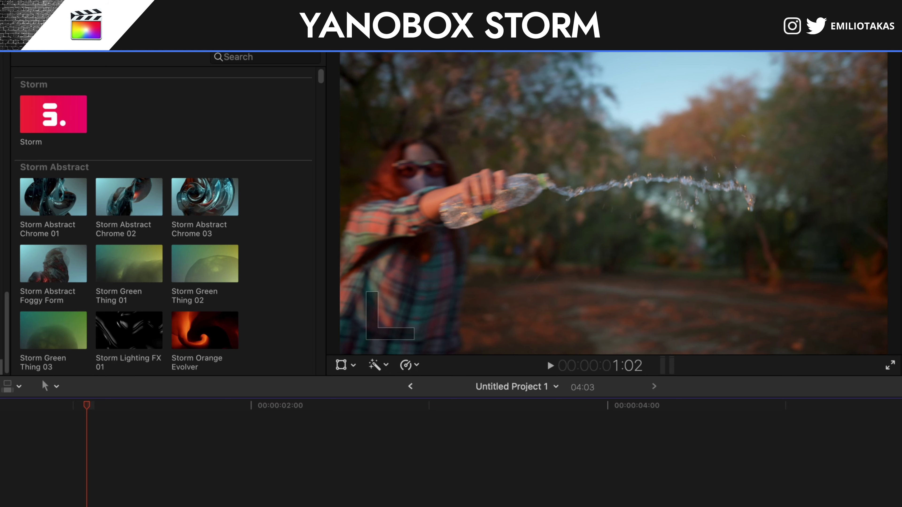
- Scroll through the Storm Abstract thumbnails to the Rainbow Color 02 preset
scroll(104, 180, "down", 5)
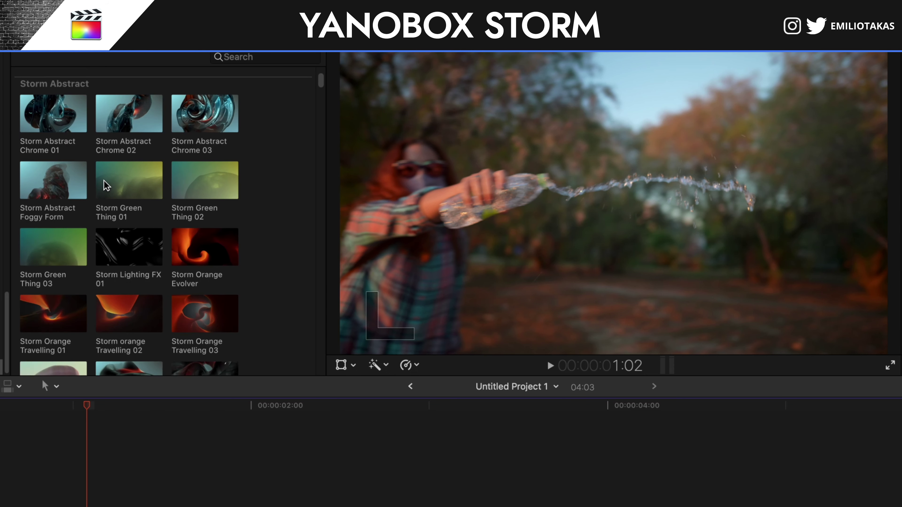
scroll(104, 181, "down", 1)
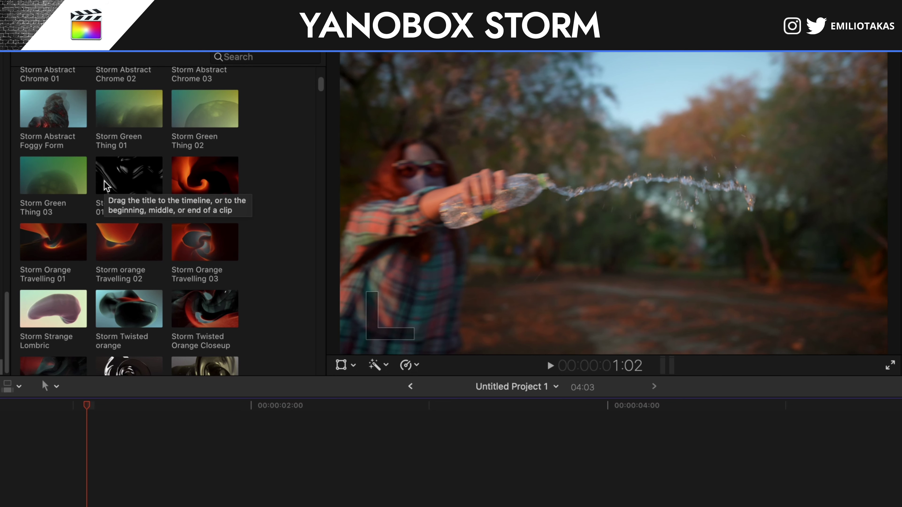
scroll(105, 180, "up", 6)
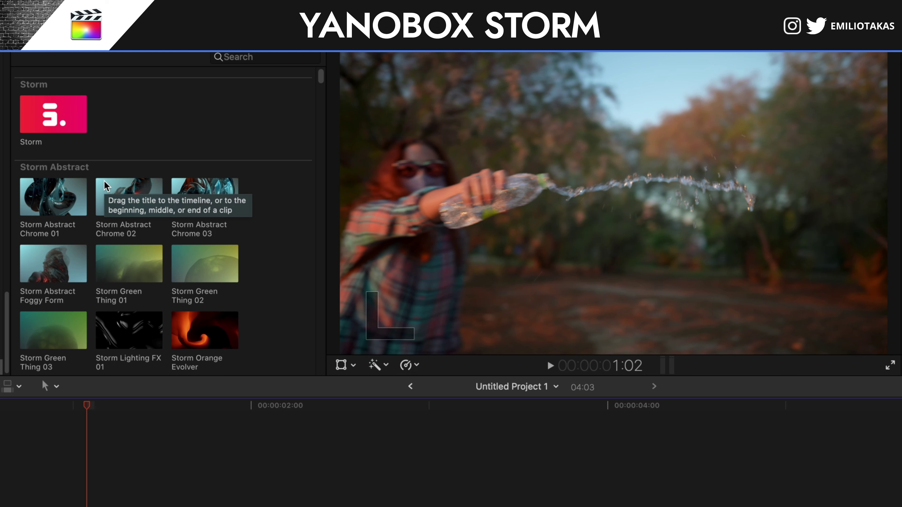
scroll(104, 180, "down", 4)
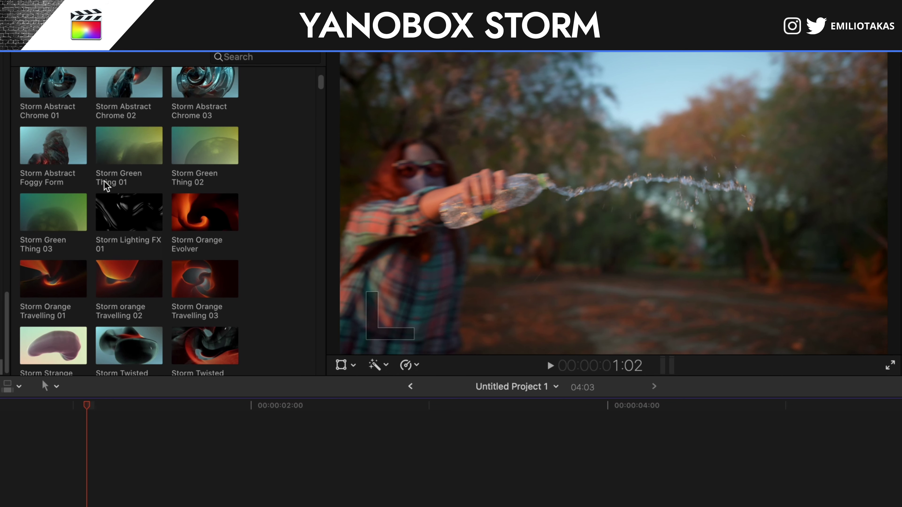
scroll(105, 185, "down", 1)
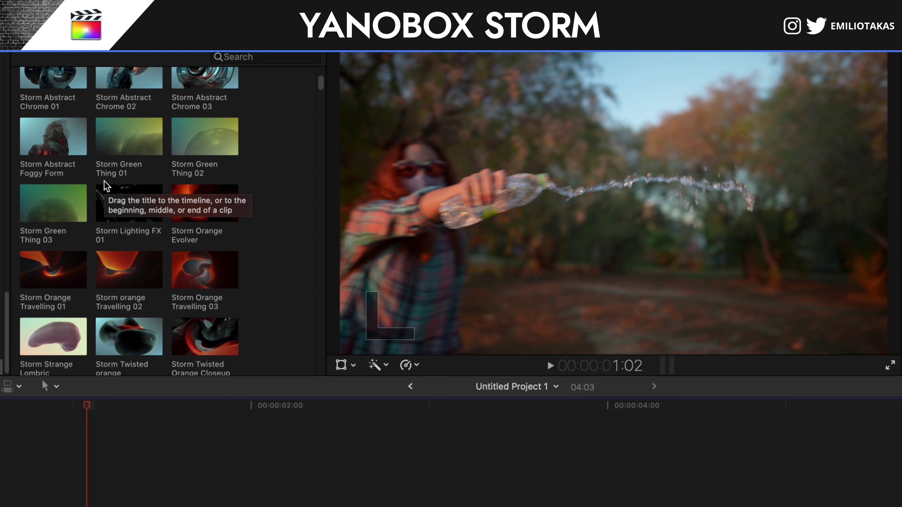
scroll(126, 201, "down", 15)
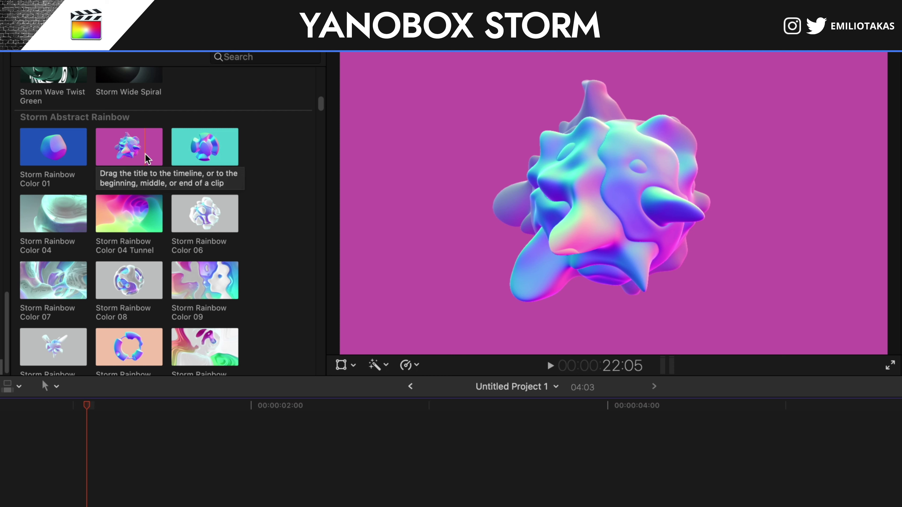
- Scroll past the Rainbow, Additive, Clouds, Fire, Floral and Fresnel groups to Storm Liquid
scroll(147, 159, "down", 10)
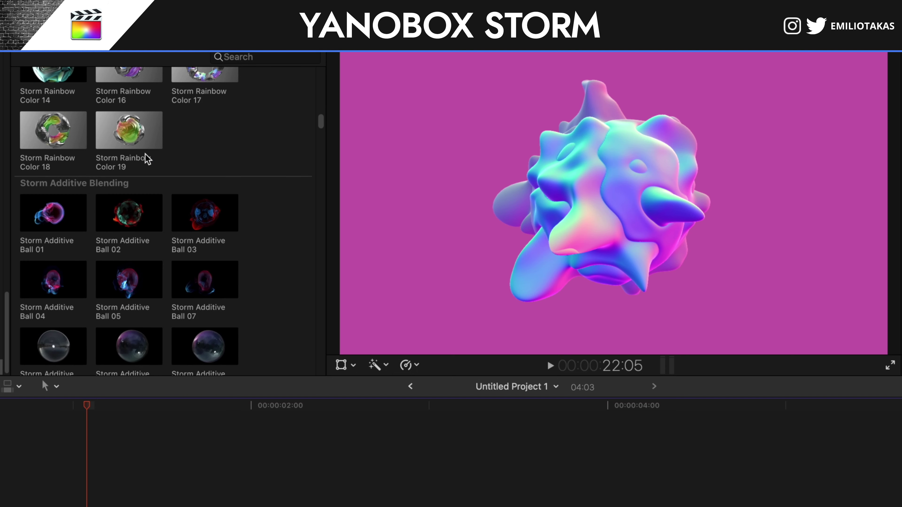
scroll(148, 158, "down", 10)
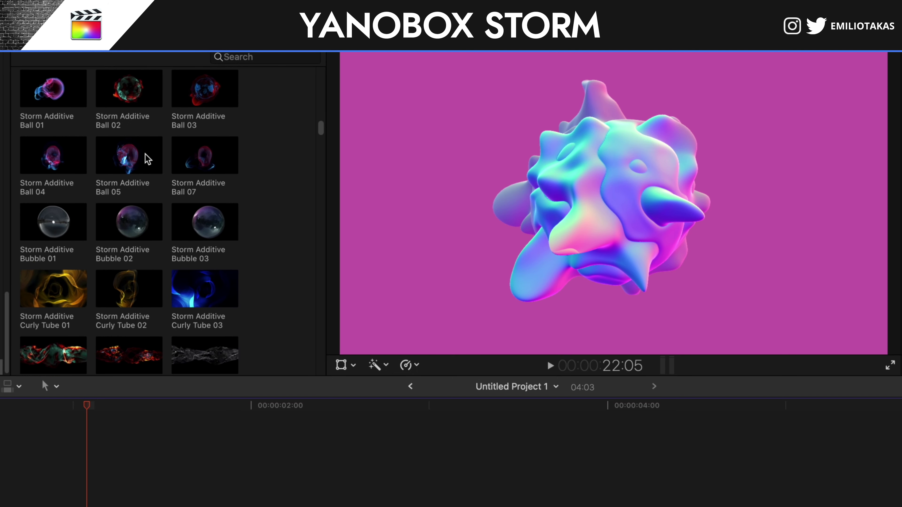
scroll(147, 158, "down", 12)
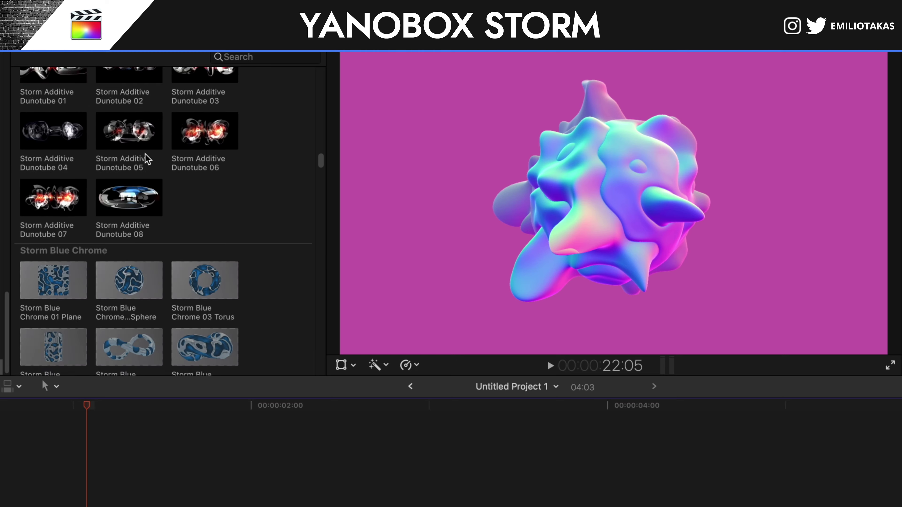
scroll(147, 159, "down", 10)
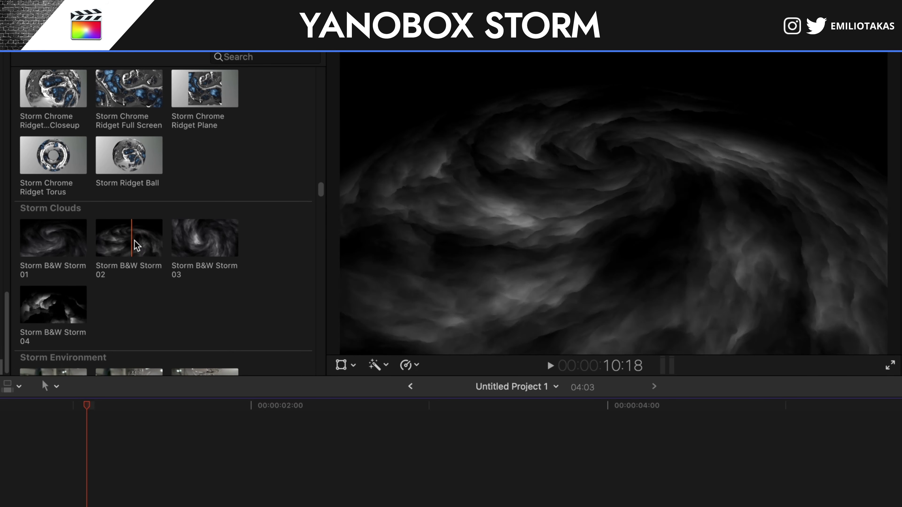
scroll(149, 243, "down", 8)
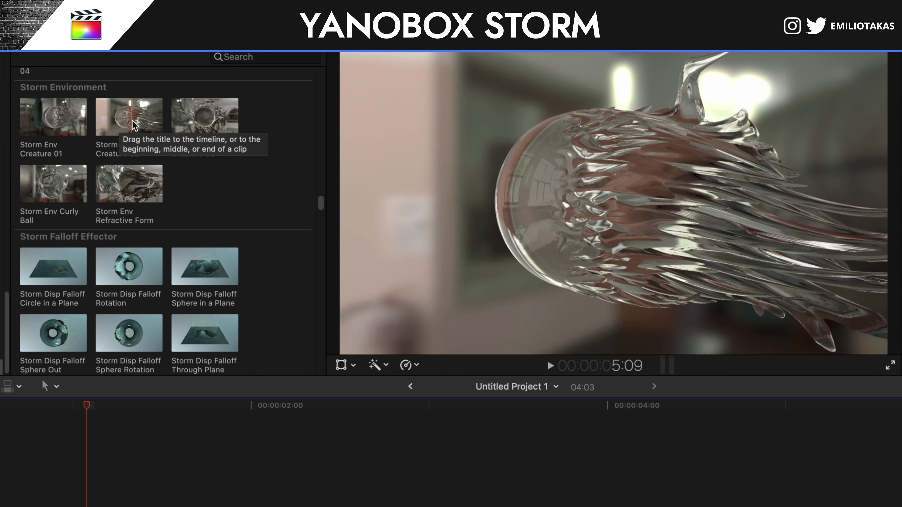
scroll(134, 121, "down", 6)
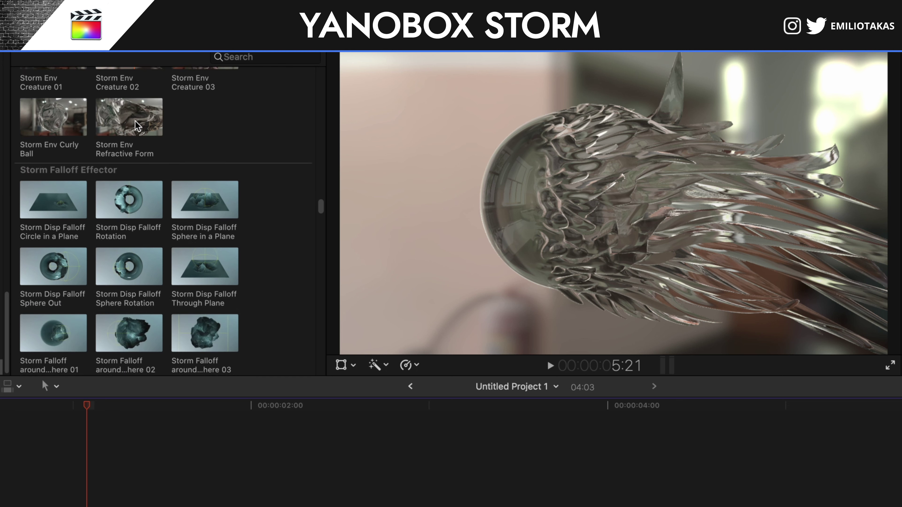
scroll(135, 121, "down", 5)
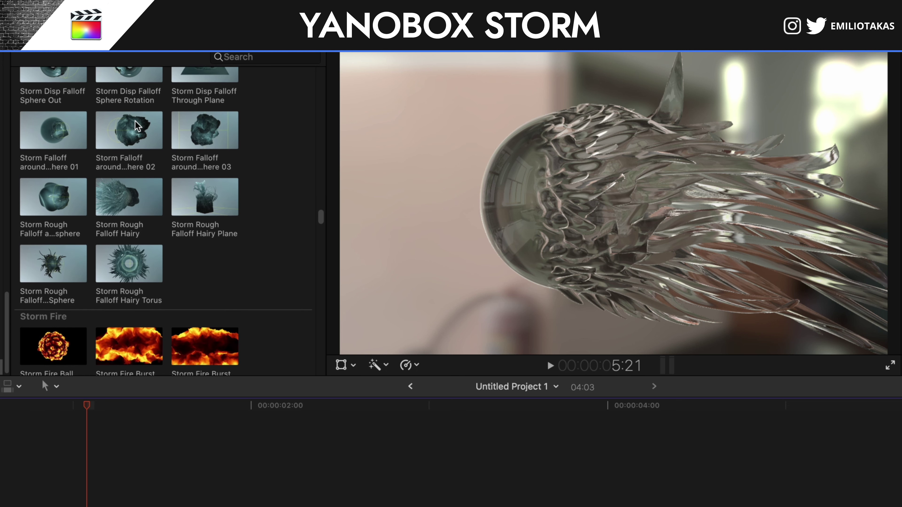
scroll(134, 123, "down", 1)
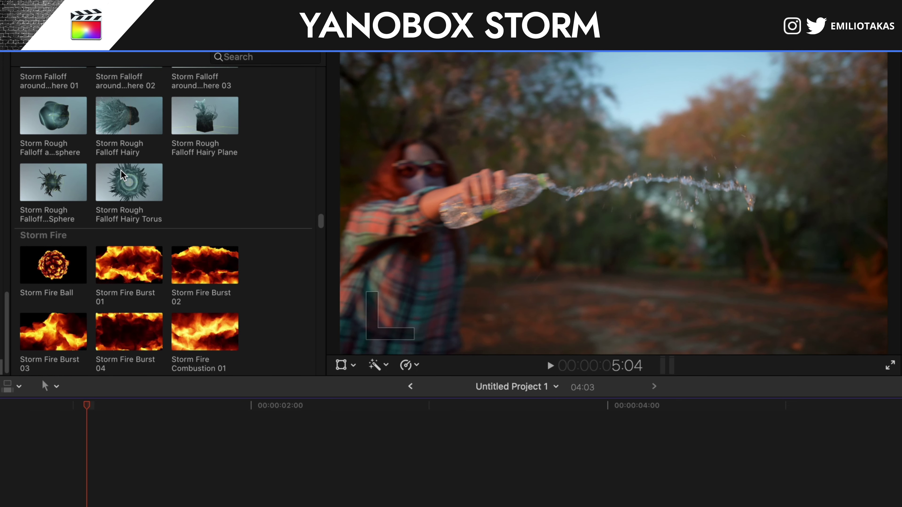
scroll(118, 214, "down", 2)
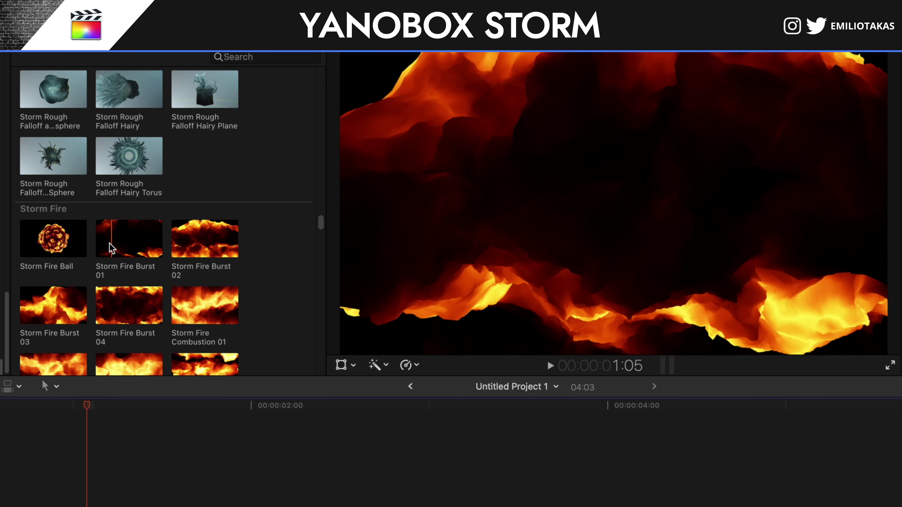
scroll(193, 243, "down", 10)
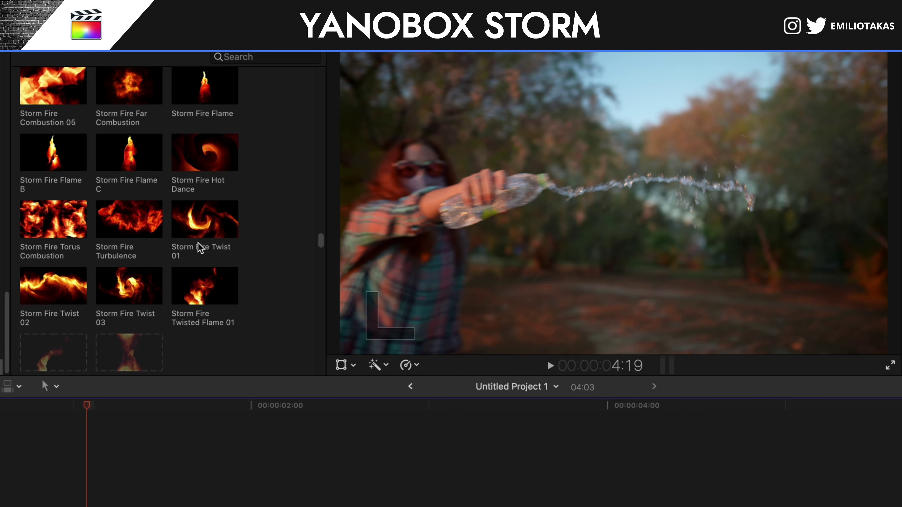
scroll(201, 248, "down", 7)
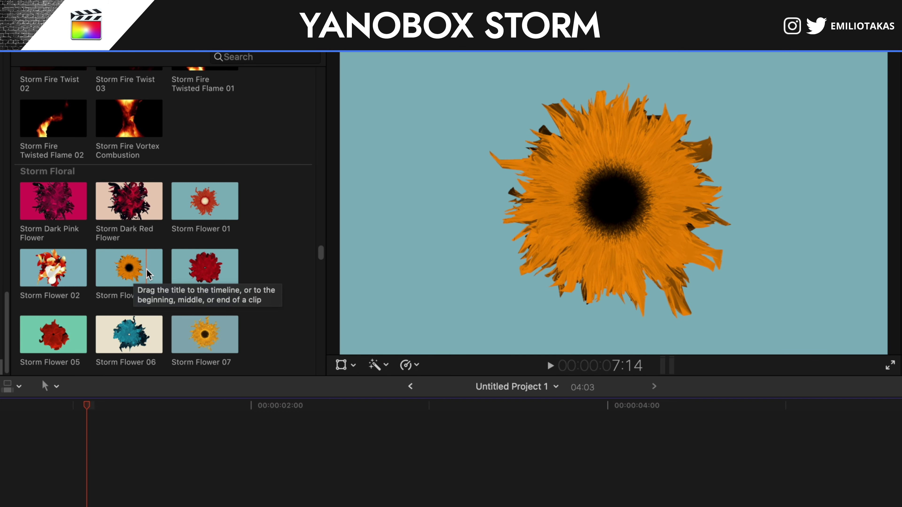
scroll(147, 270, "down", 3)
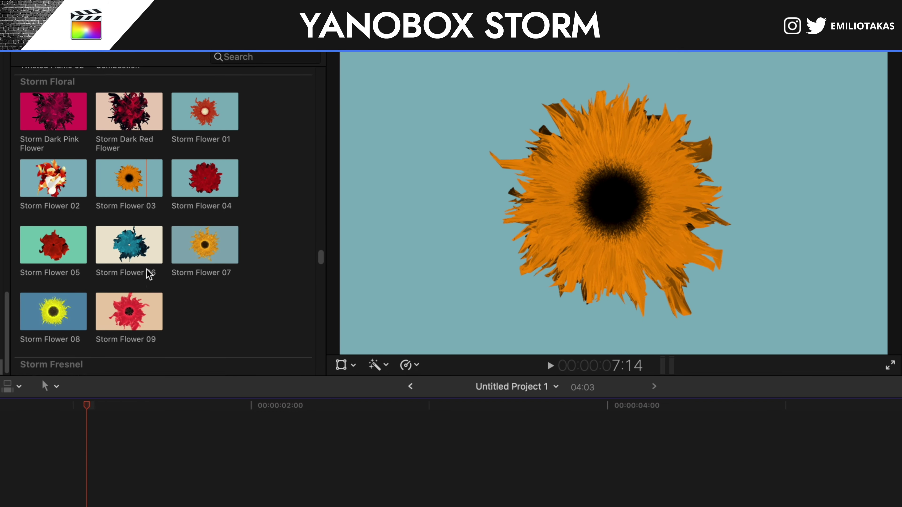
scroll(147, 270, "down", 18)
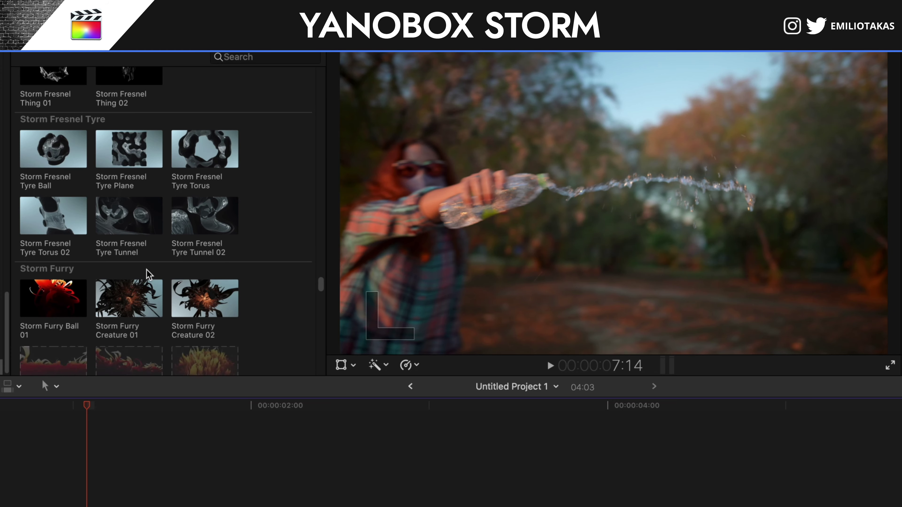
scroll(149, 274, "down", 10)
scroll(149, 275, "down", 1)
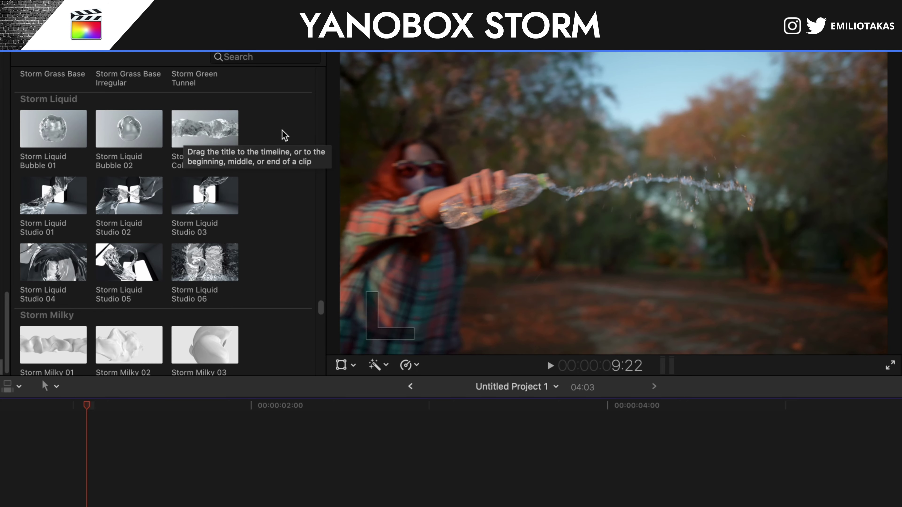
- Place Storm Liquid Column on the timeline at the splash cut and play into it
left_click_drag(231, 133, 97, 506)
left_click_drag(74, 427, 70, 425)
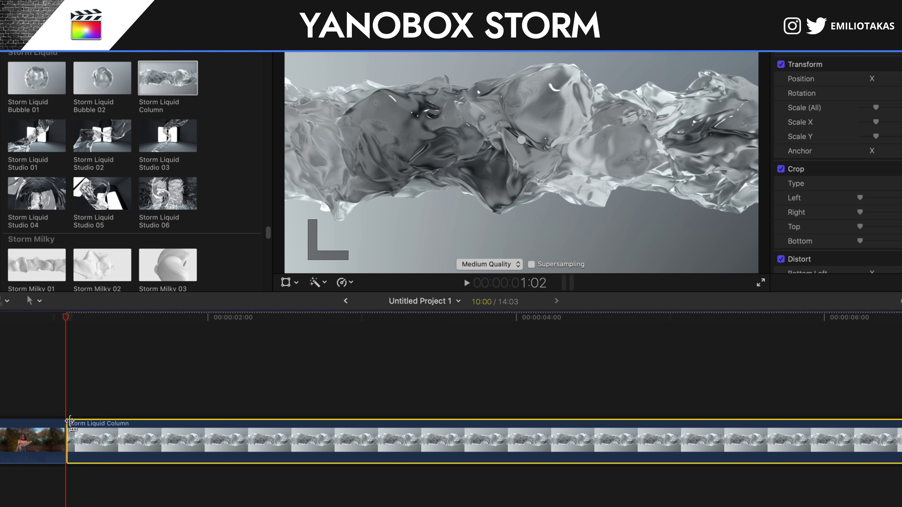
left_click(55, 400)
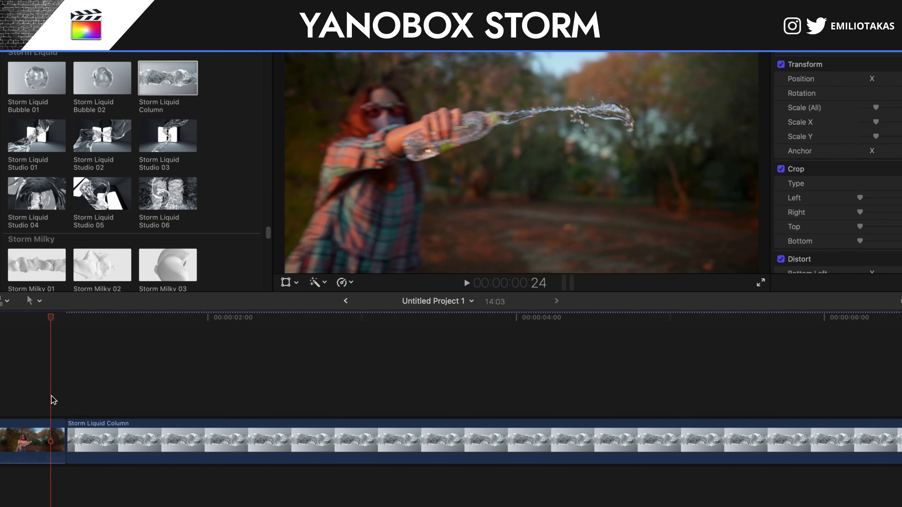
key("space")
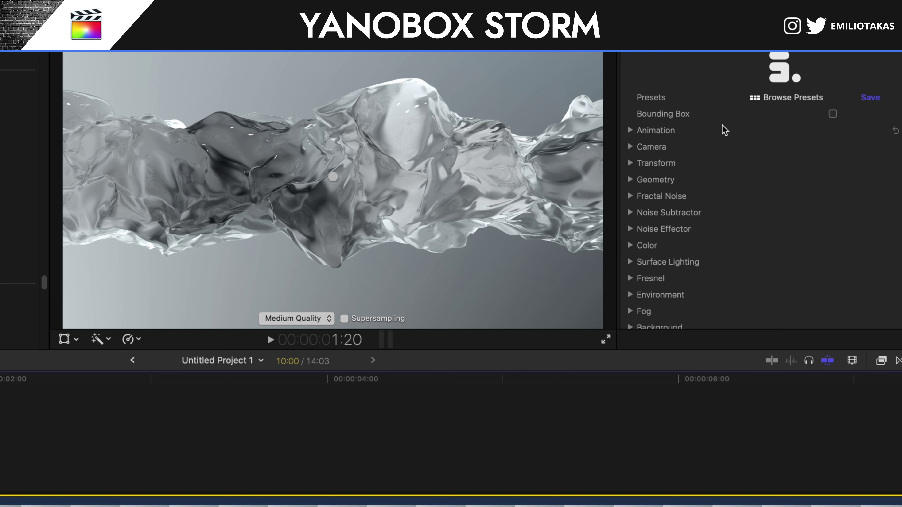
left_click(773, 102)
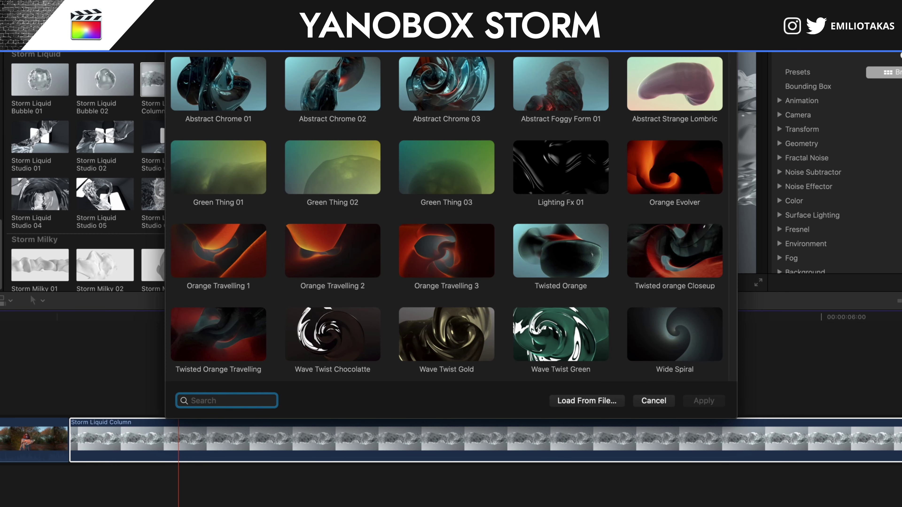
key("Escape")
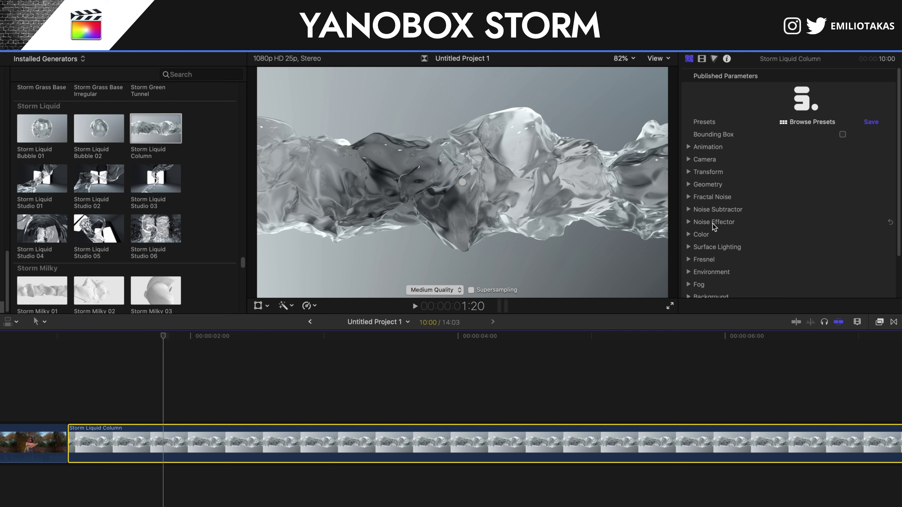
scroll(715, 233, "down", 3)
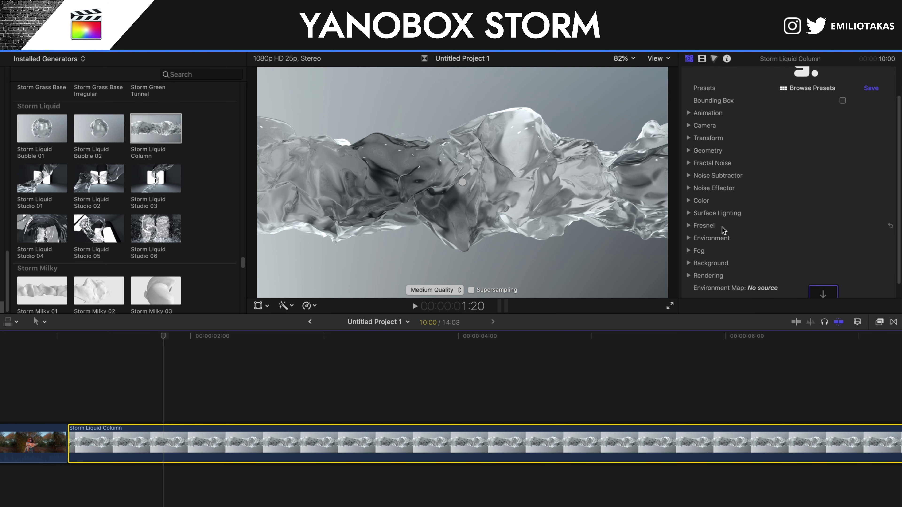
scroll(721, 227, "down", 1)
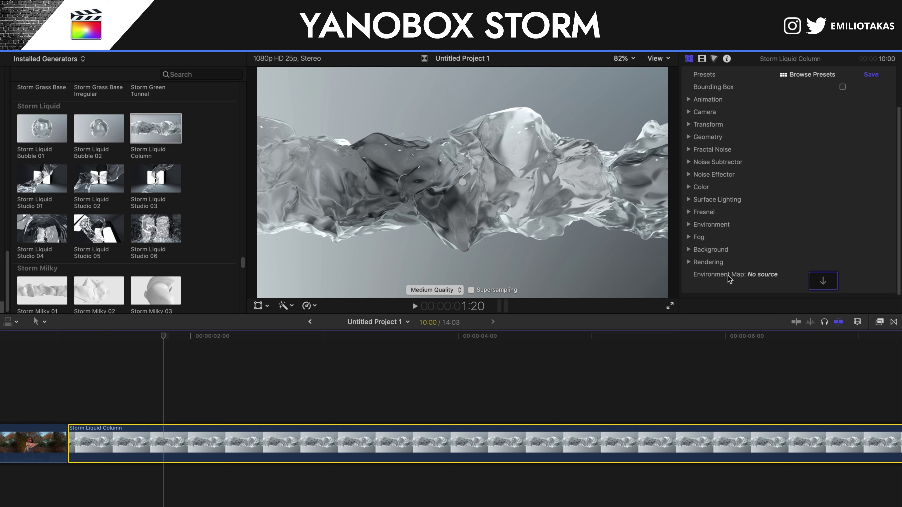
- Load clip C0181 into the Environment Map image well and apply it
scroll(720, 383, "right", 10)
left_click(829, 284)
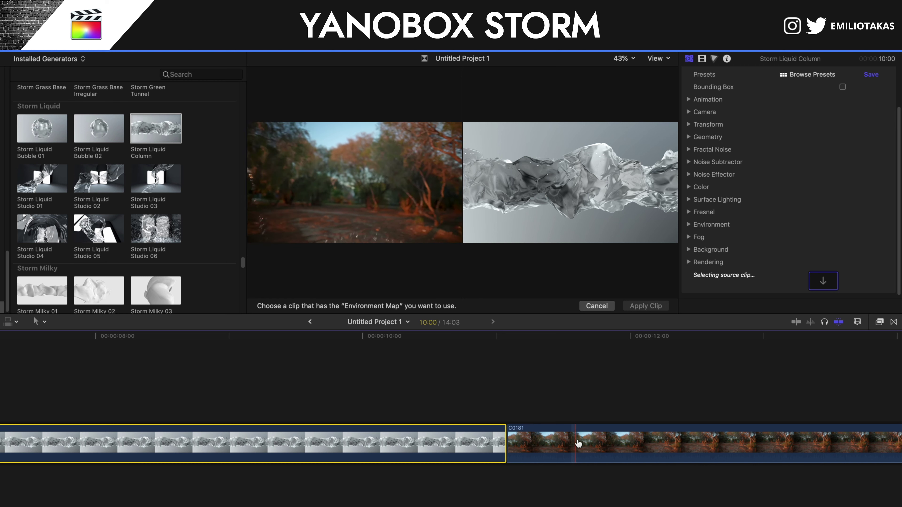
left_click(628, 442)
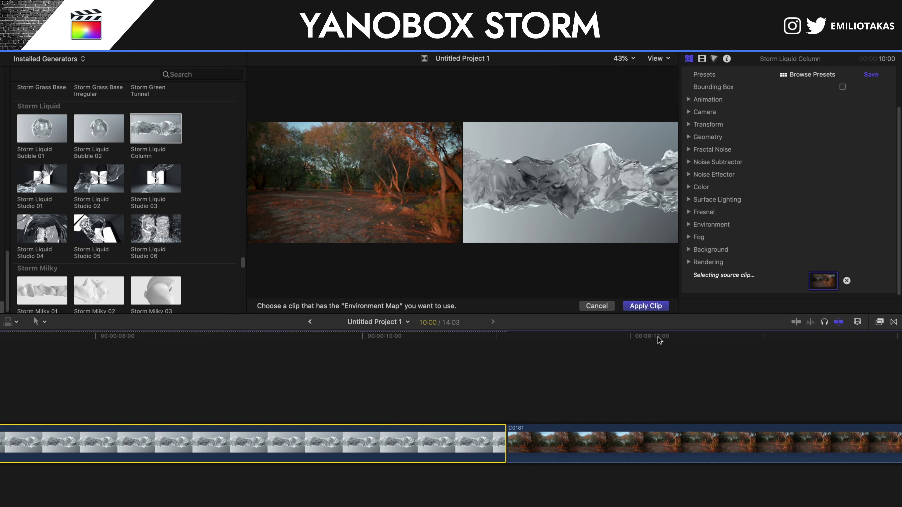
left_click(656, 307)
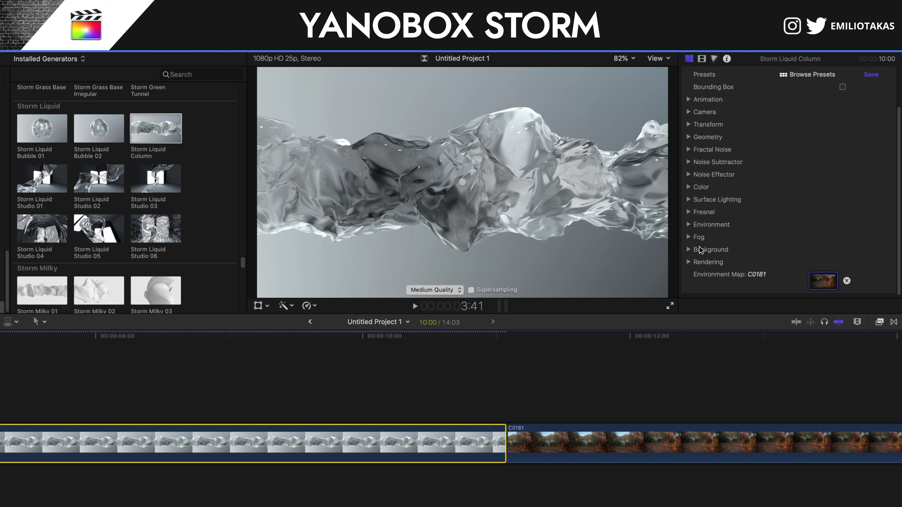
- Switch the Background type from Color Gradient to Environment Map
left_click(690, 249)
scroll(701, 247, "down", 3)
scroll(708, 247, "down", 2)
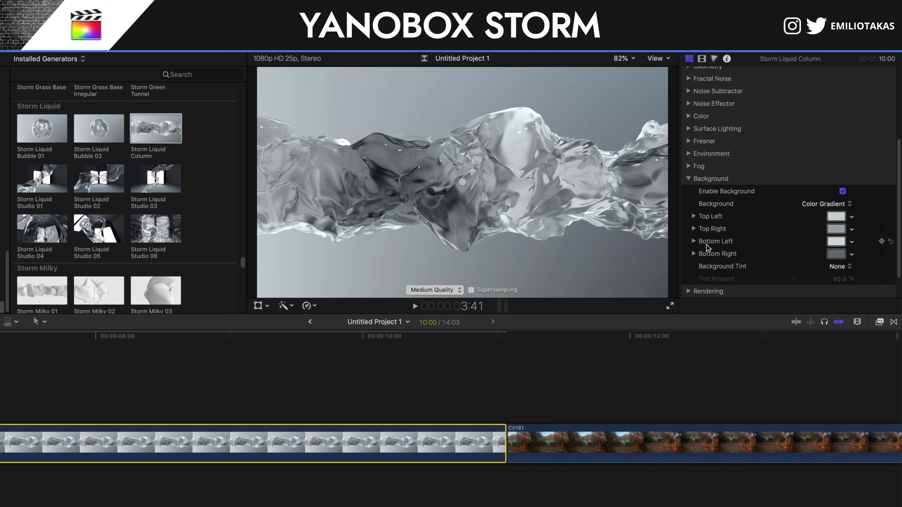
left_click(824, 203)
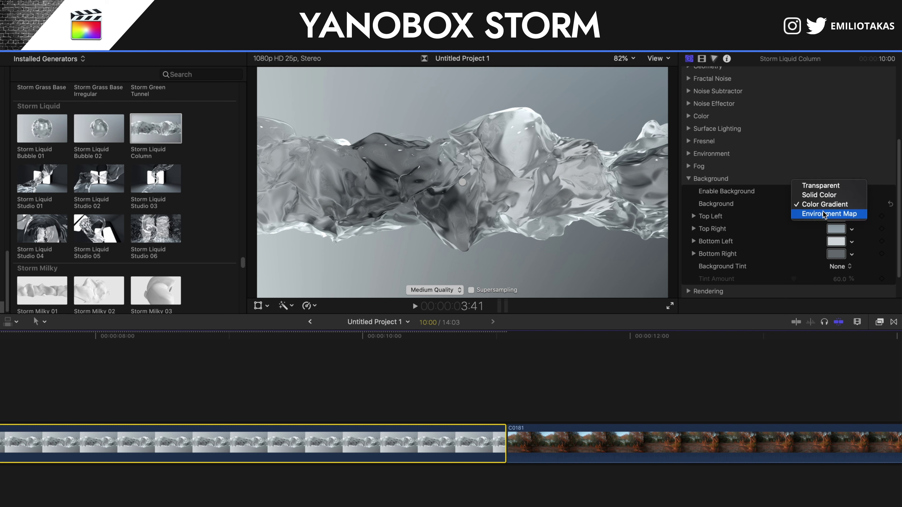
key("Escape")
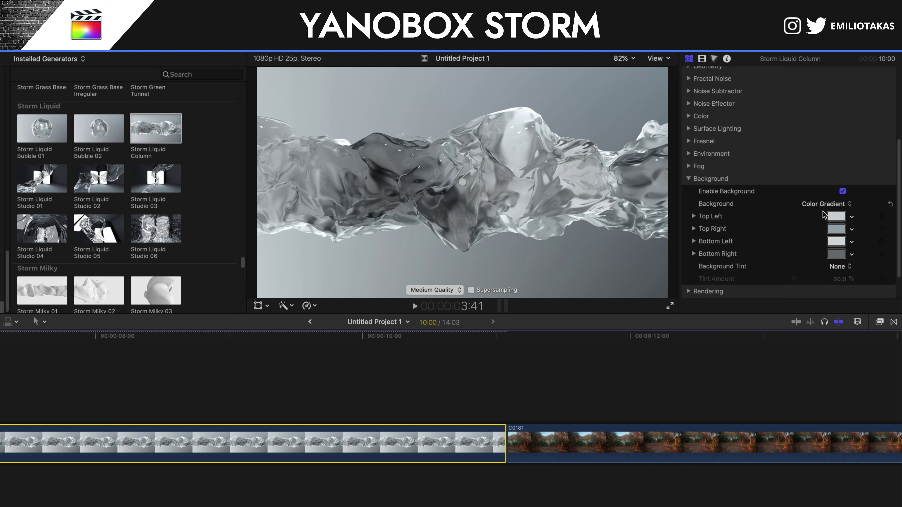
left_click(827, 203)
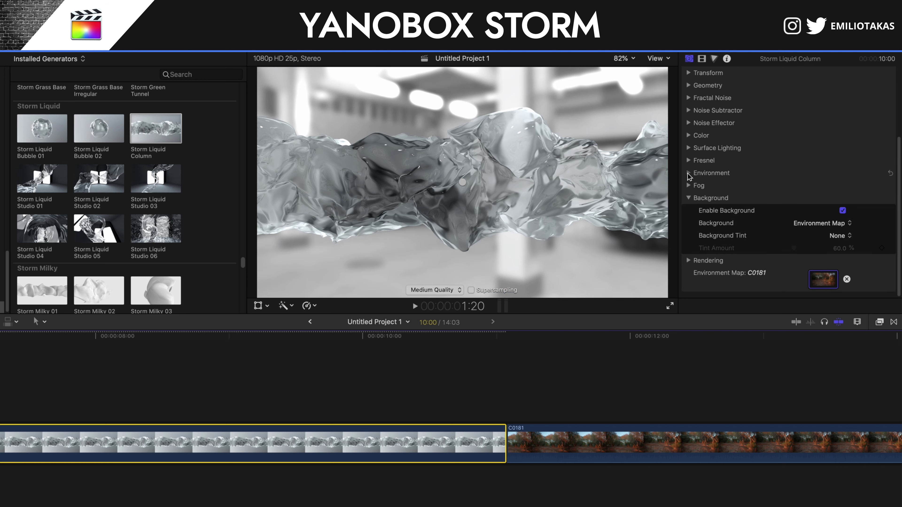
- Change the Environment Map popup from Autoshop to Load Environment Map
left_click(688, 173)
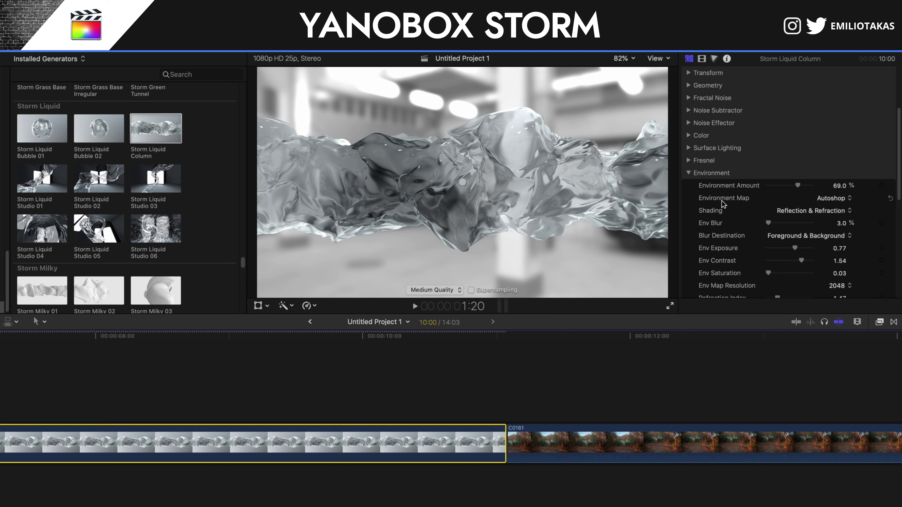
left_click(829, 199)
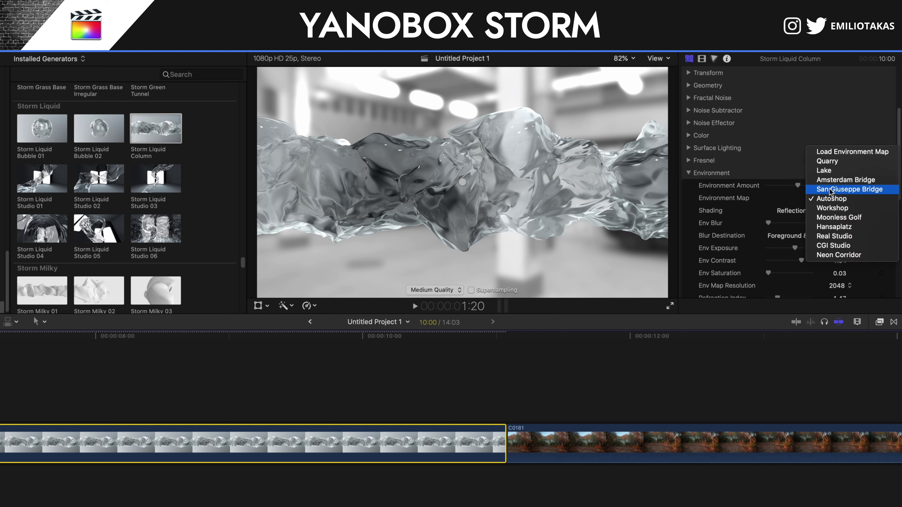
left_click(832, 151)
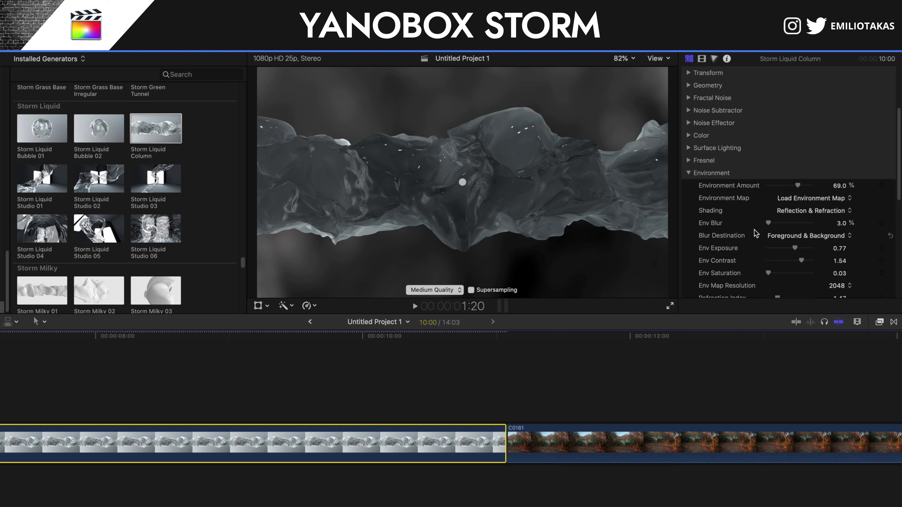
- Give the environment 1.0 saturation, a blur of 2 and 100% amount, then preview
scroll(763, 256, "down", 1)
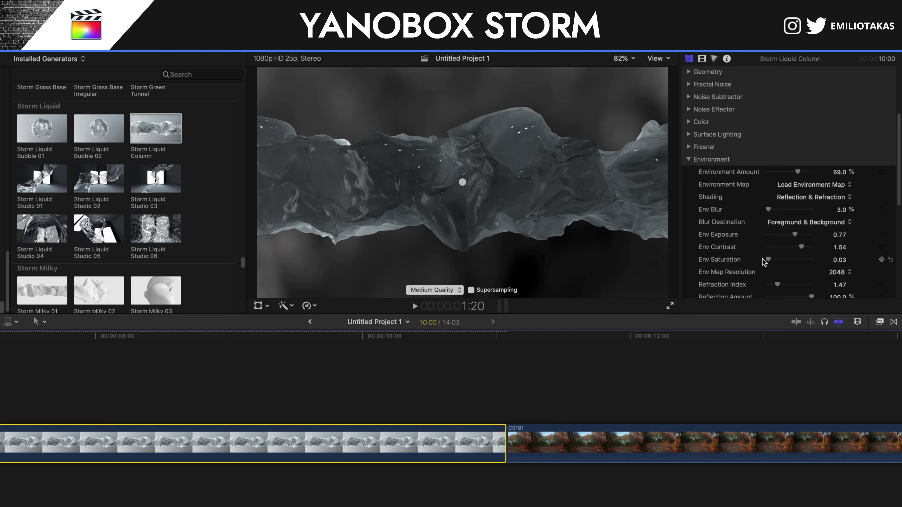
left_click(802, 263)
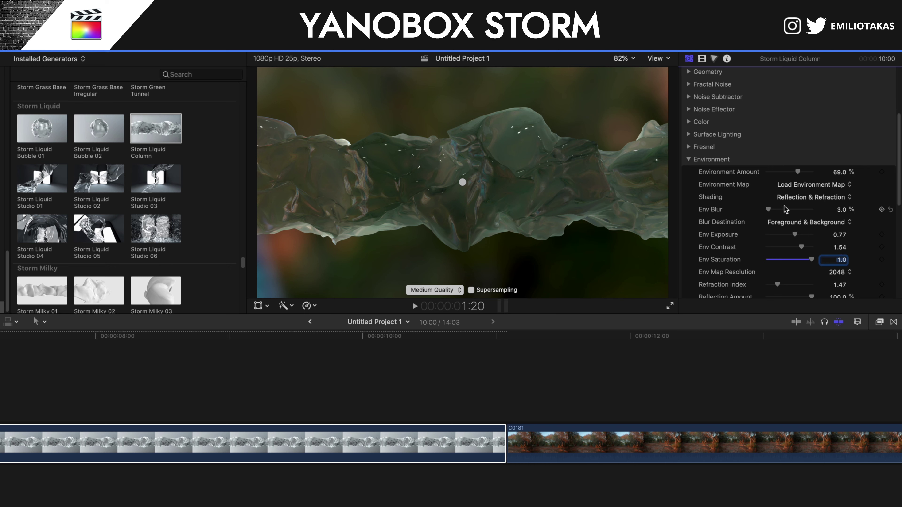
left_click(838, 210)
type("2")
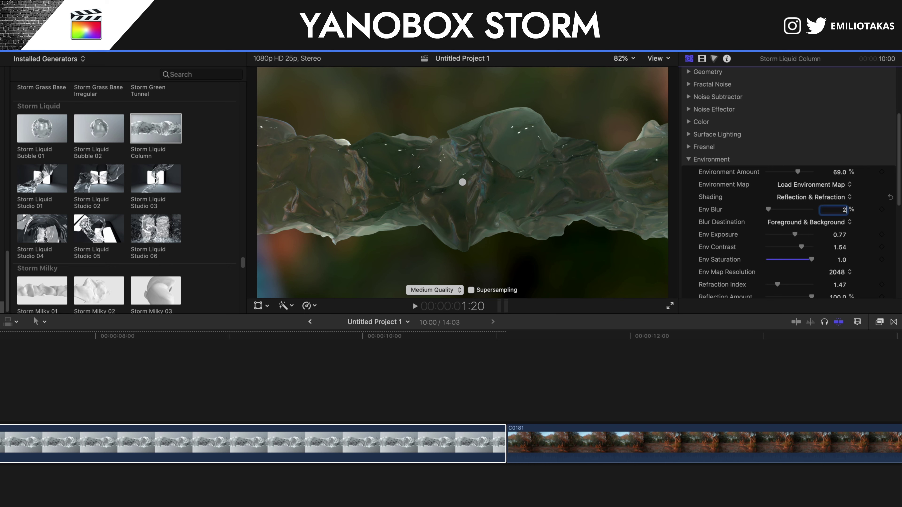
key("Return")
left_click(832, 173)
type("100")
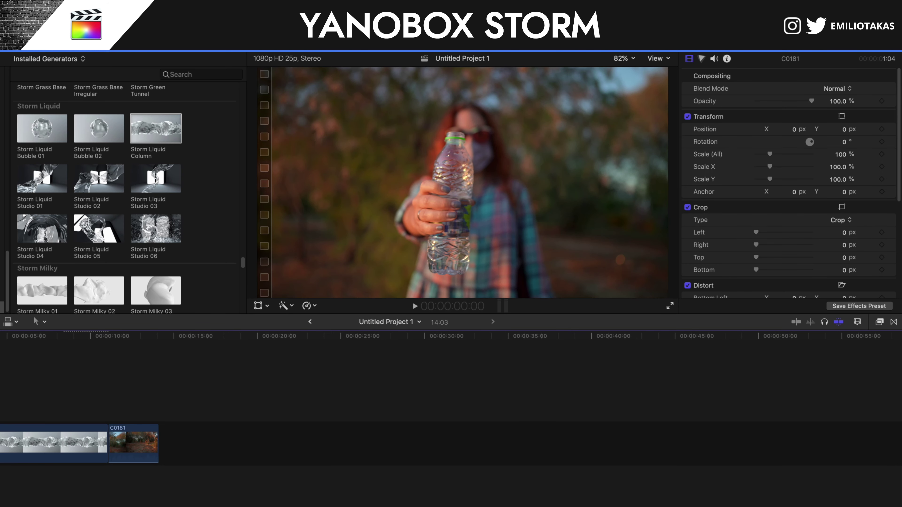
key("space")
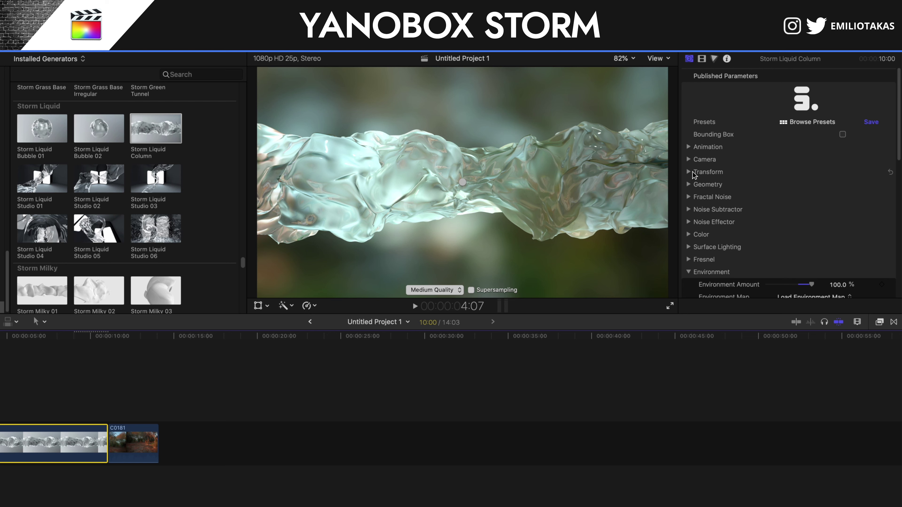
- Try a camera Field of View of 40, then settle on 70
left_click(688, 159)
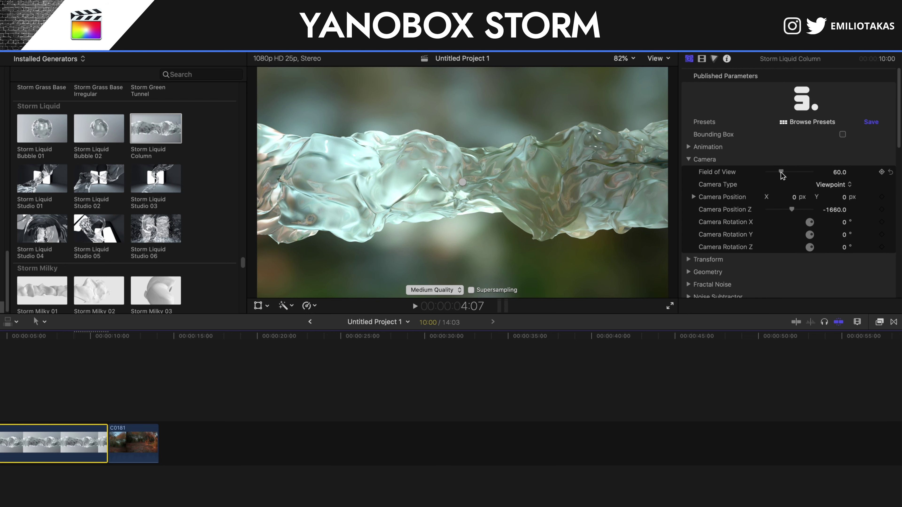
left_click(842, 172)
type("40")
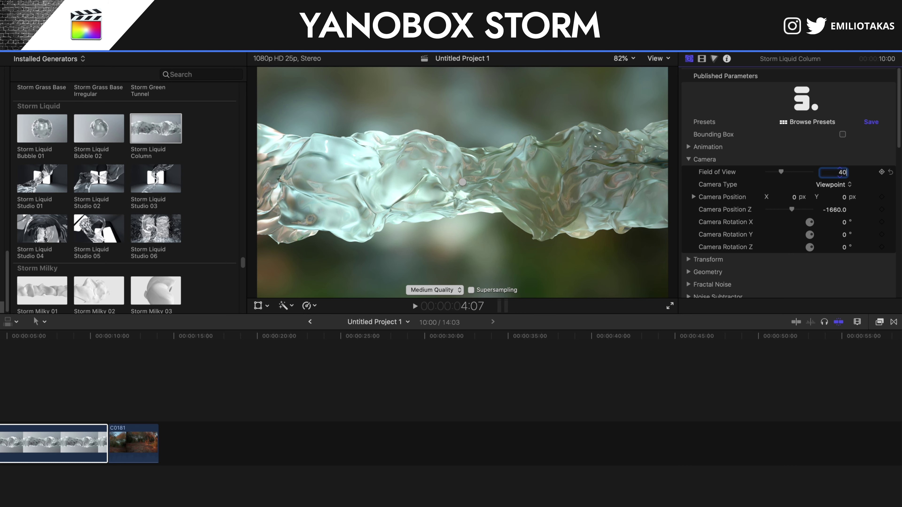
key("Return")
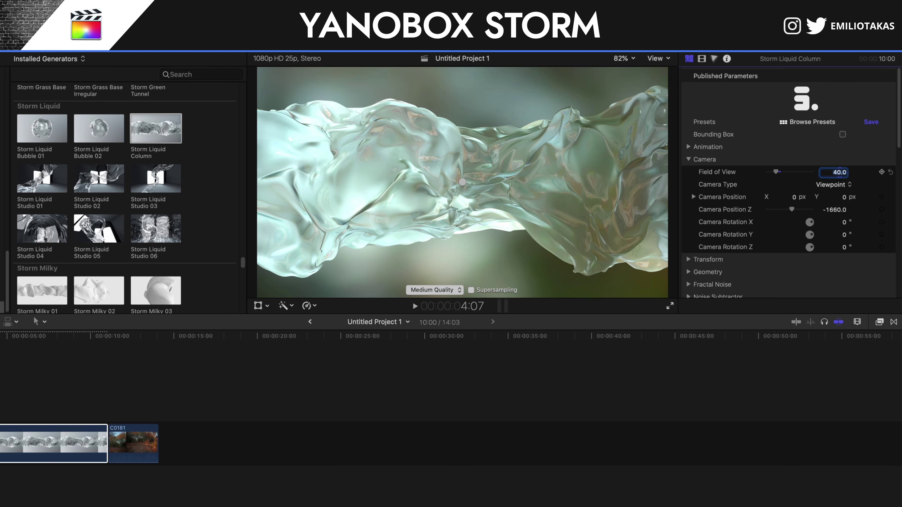
left_click(846, 172)
type("70")
key("Return")
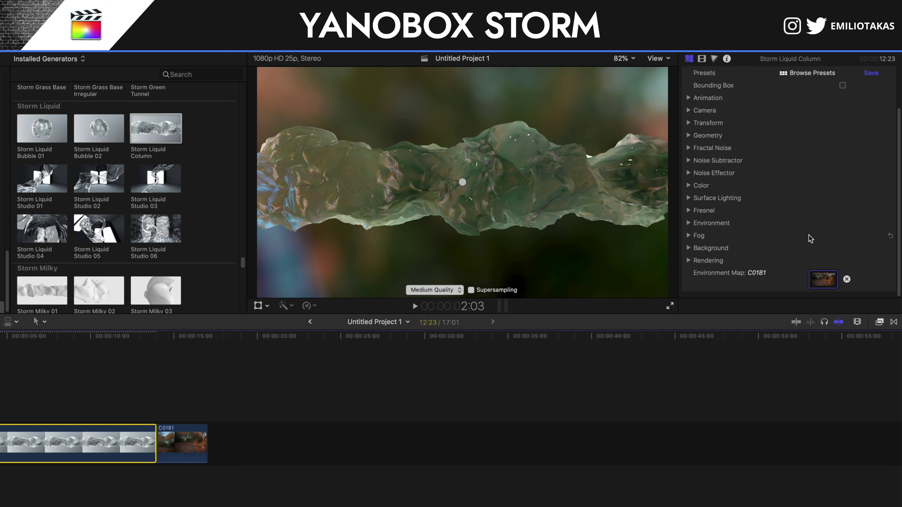
scroll(696, 179, "up", 3)
left_click(687, 175)
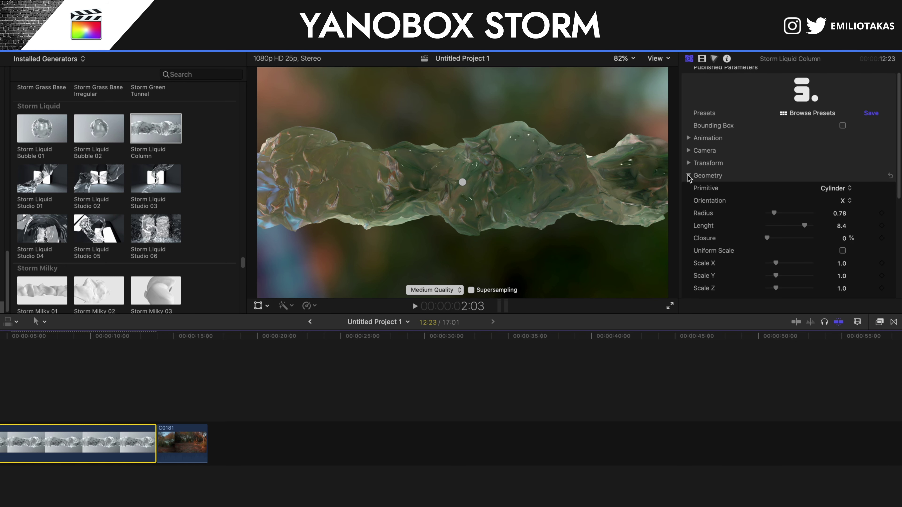
left_click(835, 192)
left_click(836, 181)
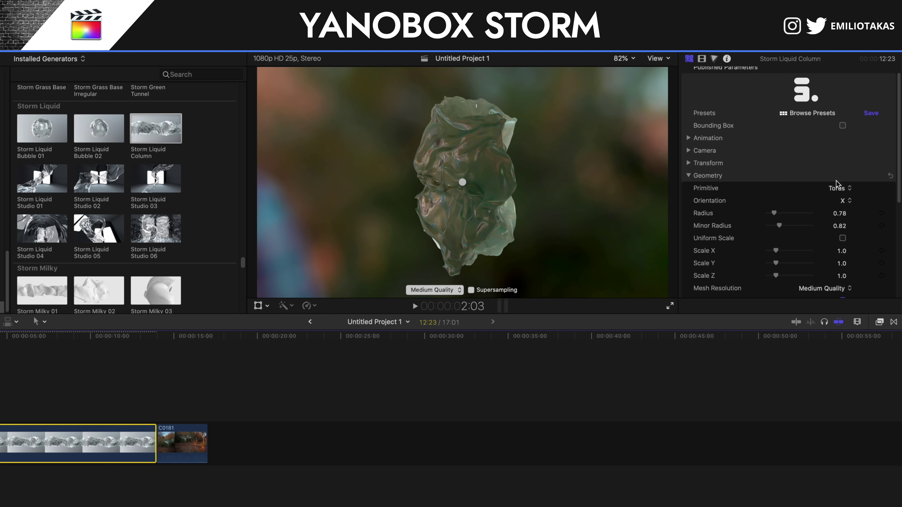
left_click(836, 185)
left_click(839, 197)
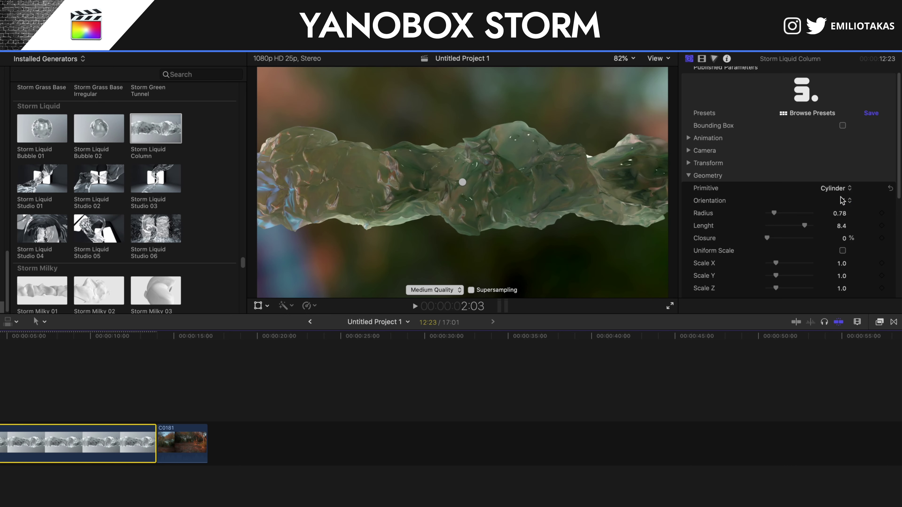
left_click(689, 163)
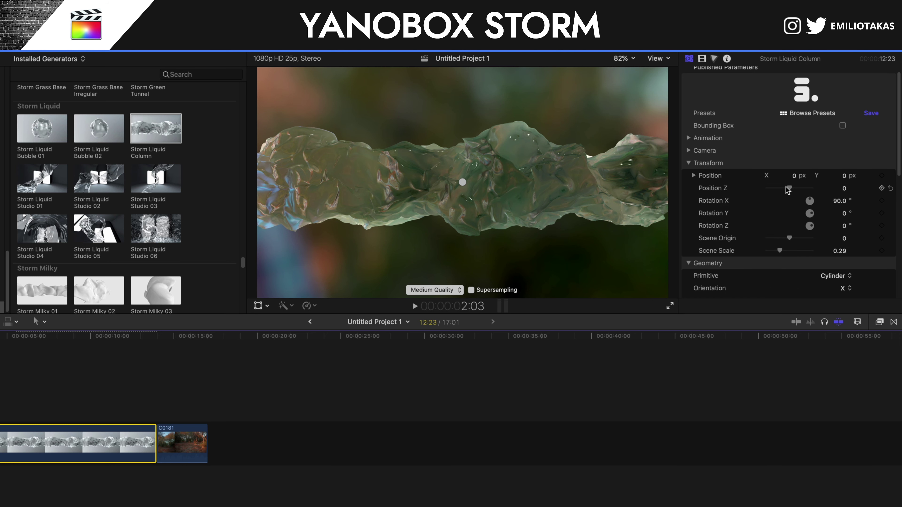
left_click(688, 150)
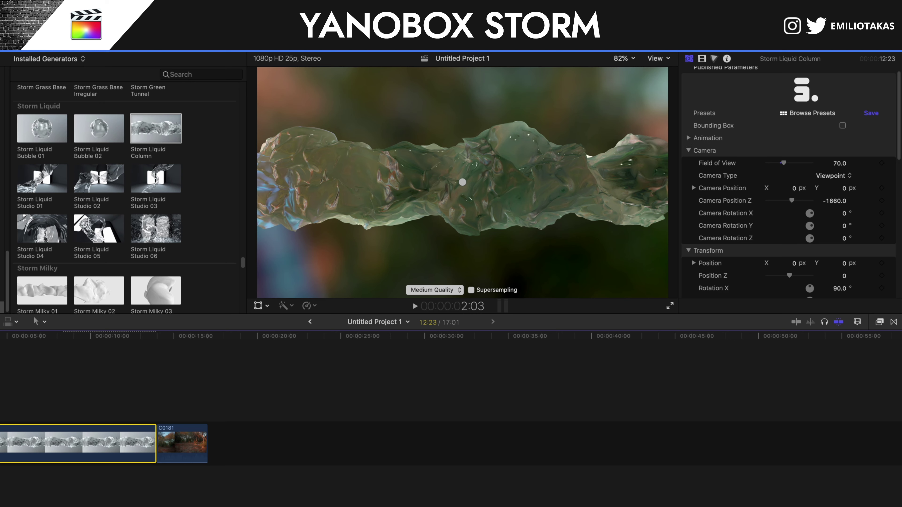
key("super+shift+a")
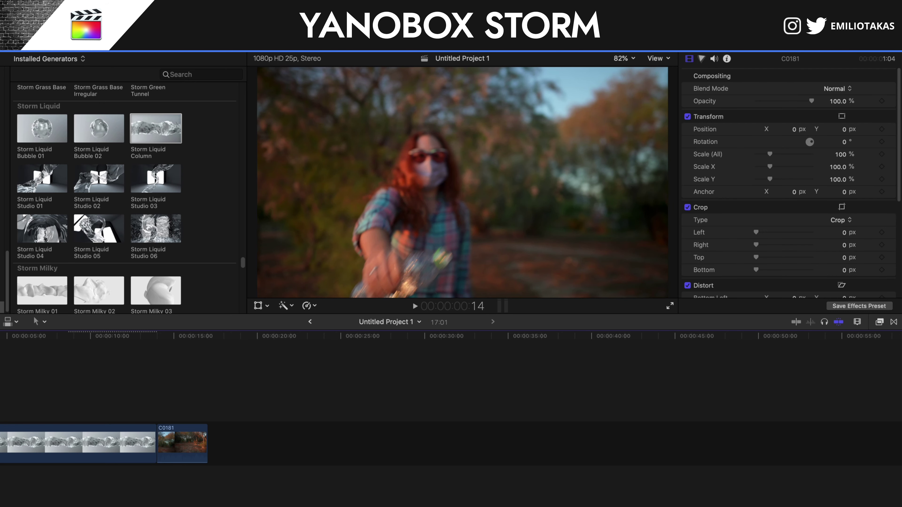
key("space")
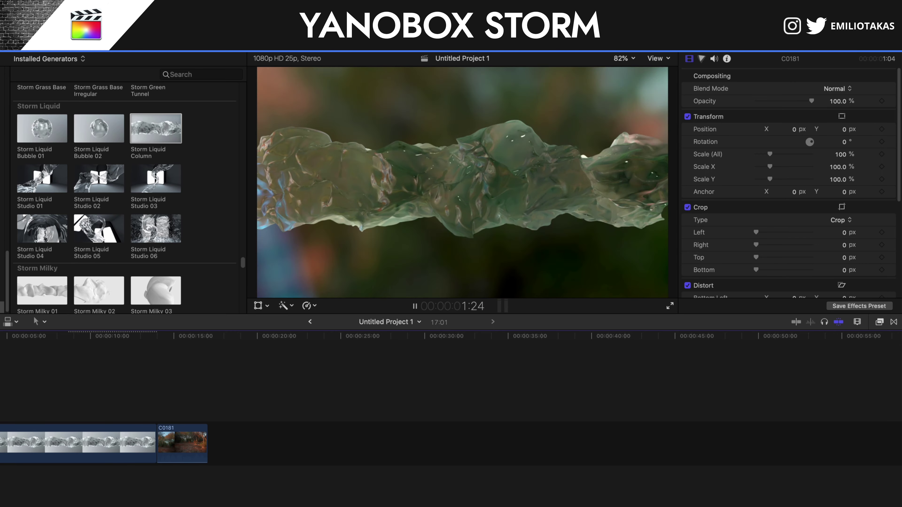
key("space")
scroll(785, 236, "down", 8)
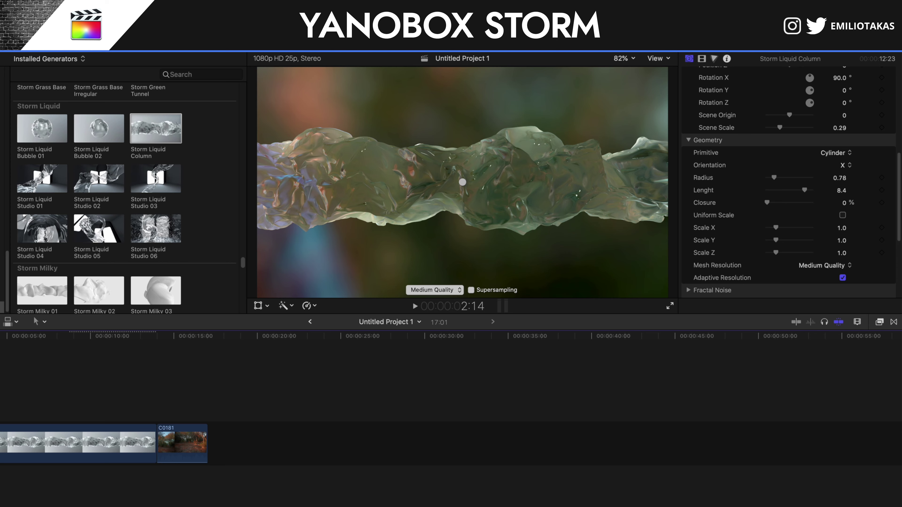
key("Home")
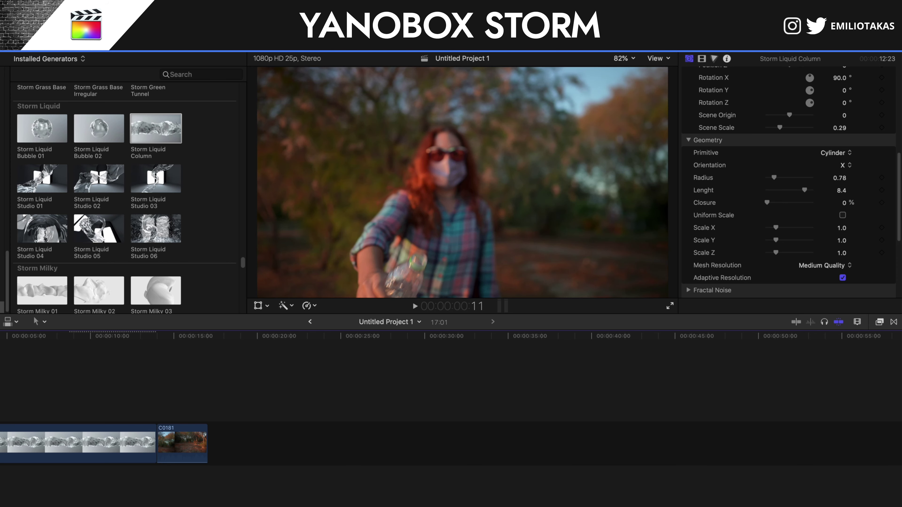
key("space")
key("space")
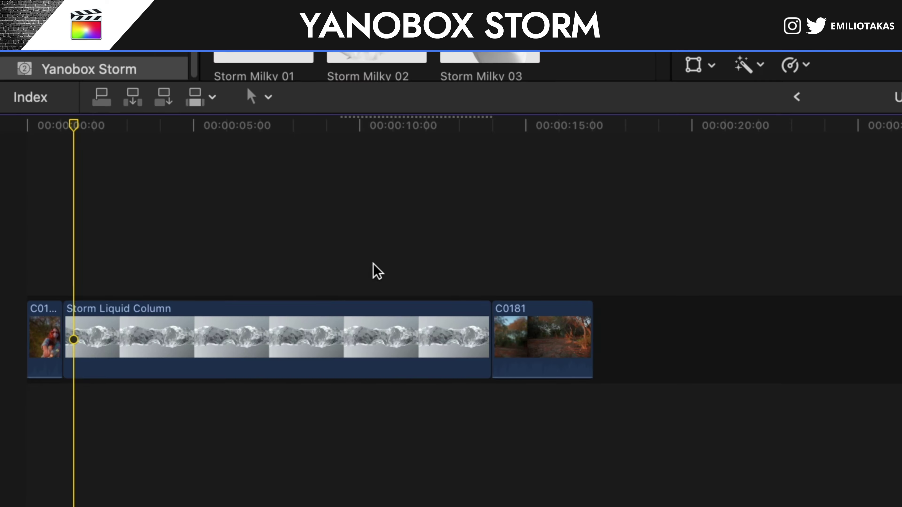
- Convert the Storm Liquid Column clip into a compound clip with the default name
left_click(49, 438)
right_click(47, 442)
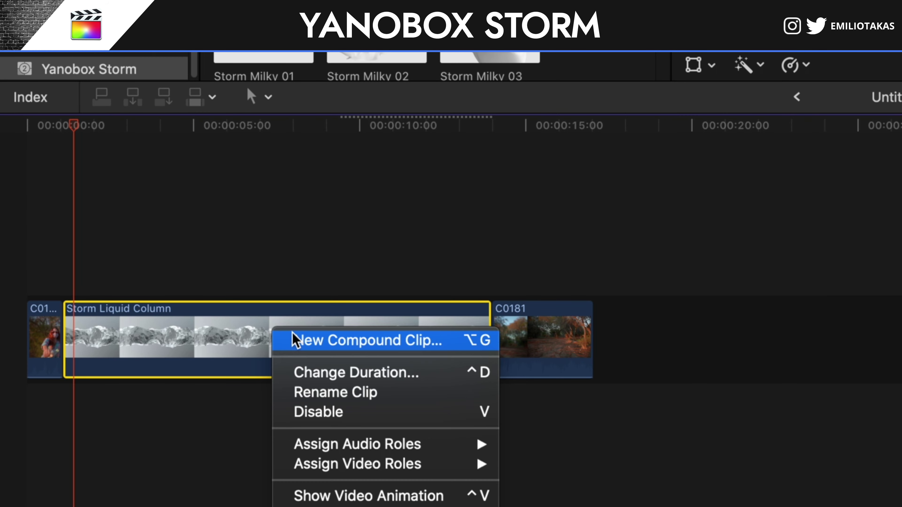
left_click(293, 340)
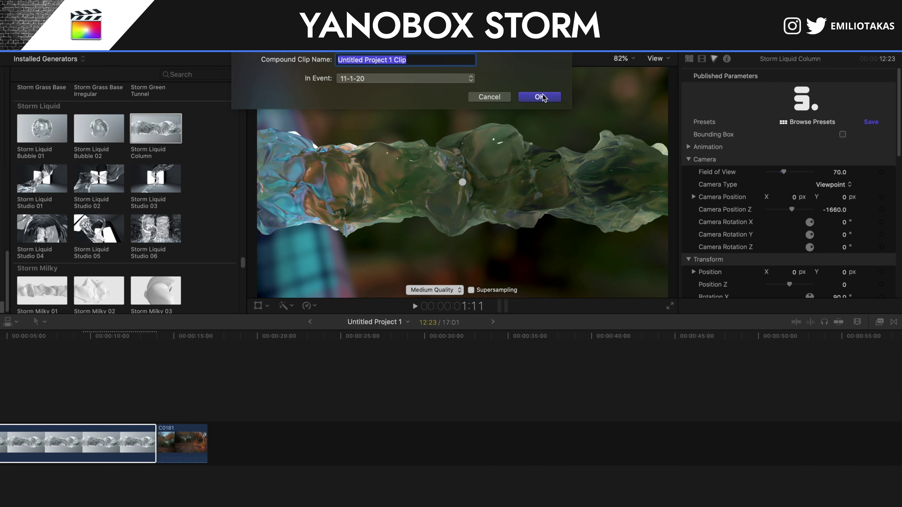
left_click(540, 96)
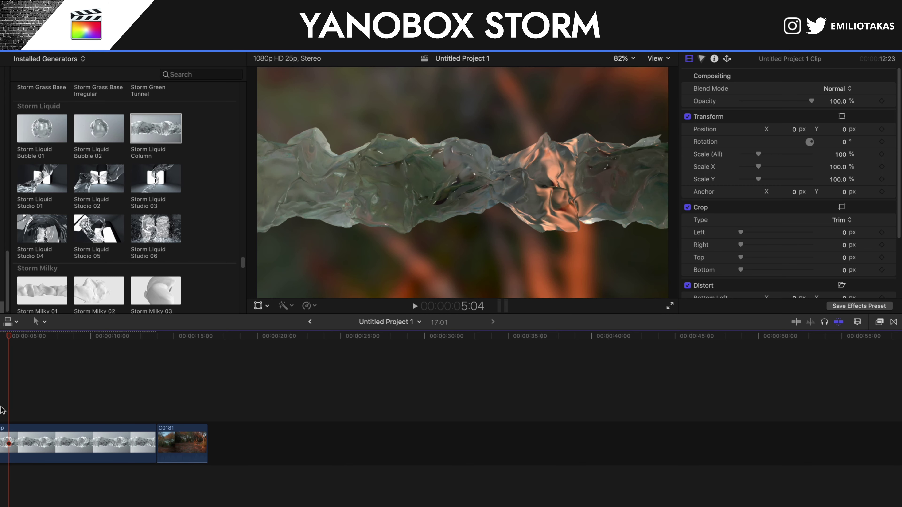
- Cut the compound clip at 5 seconds, delete the opening piece, and hide the browser
key("p")
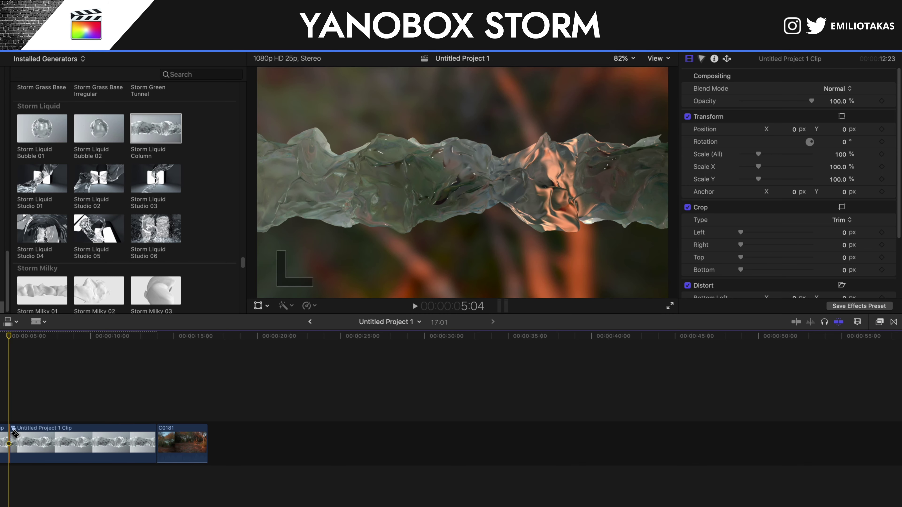
key("a")
left_click(1, 439)
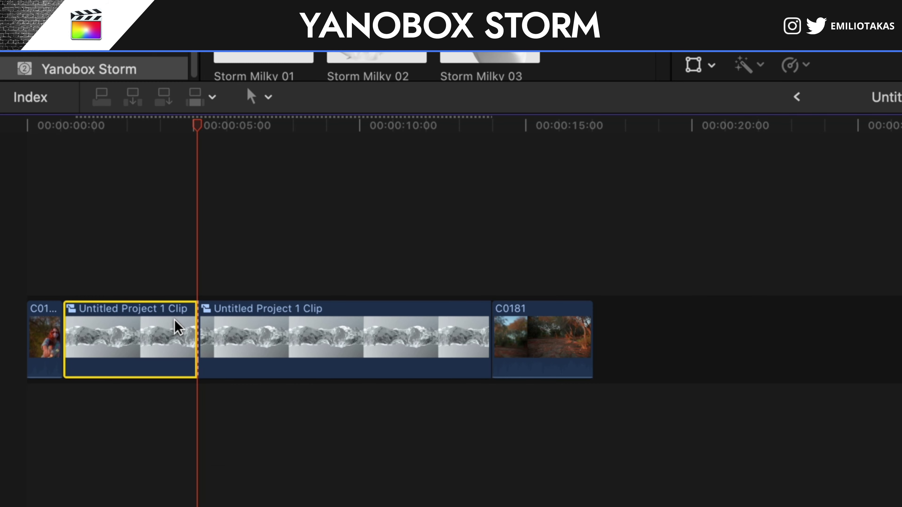
key("Delete")
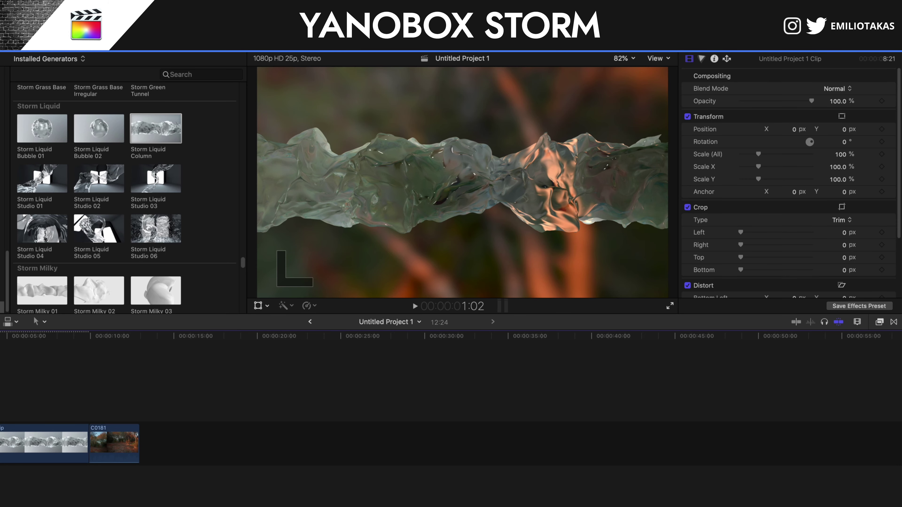
key("ctrl+super+1")
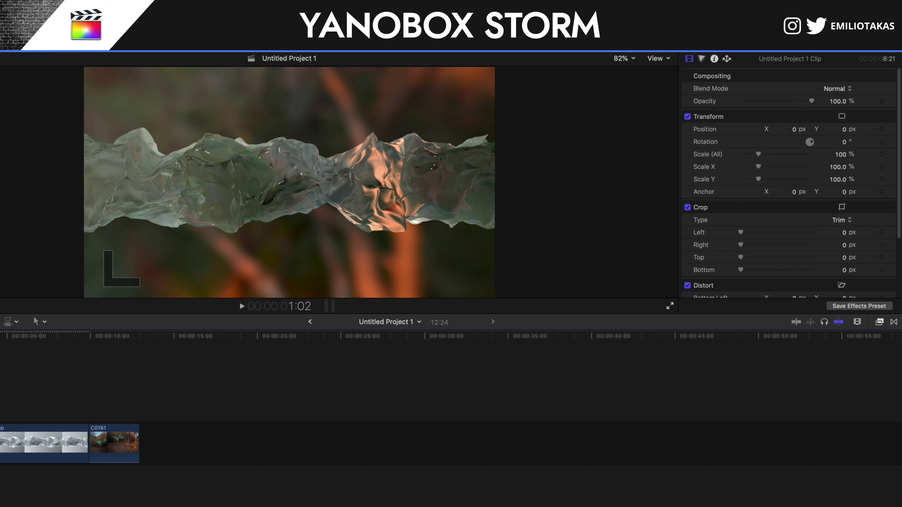
key("Home")
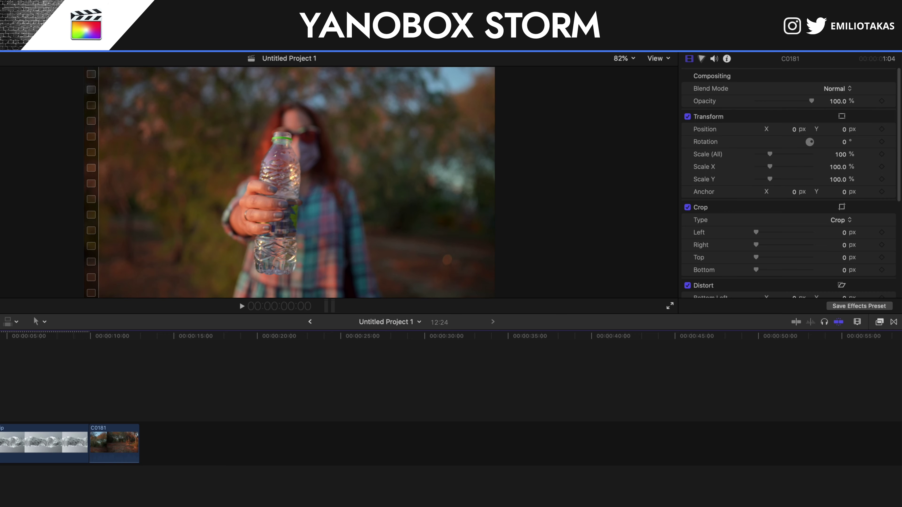
- Add a 100% Scale keyframe to clip C0181 one frame back during the water throw
key("space")
key("space")
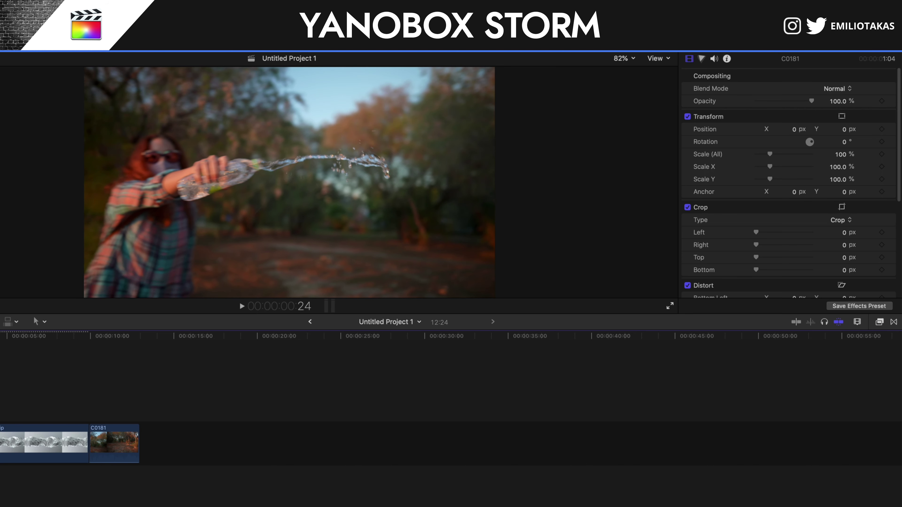
key("Left")
key("Left")
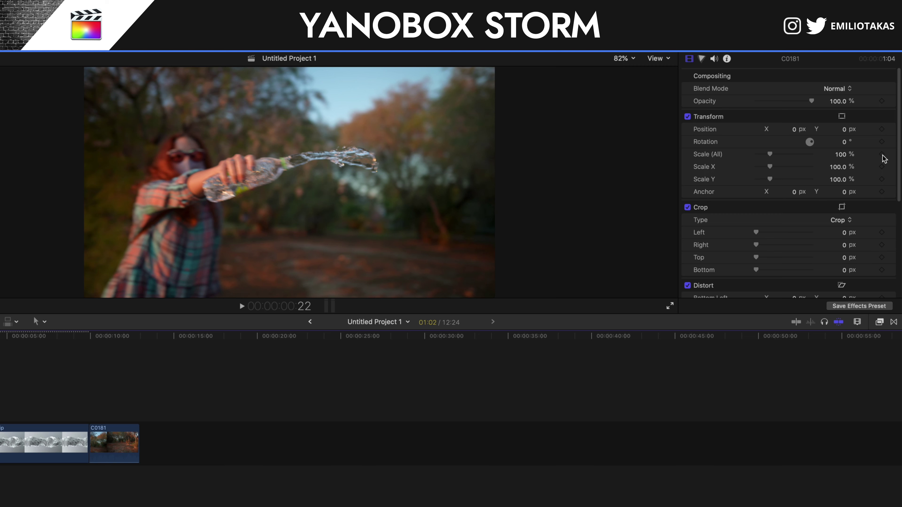
left_click(882, 154)
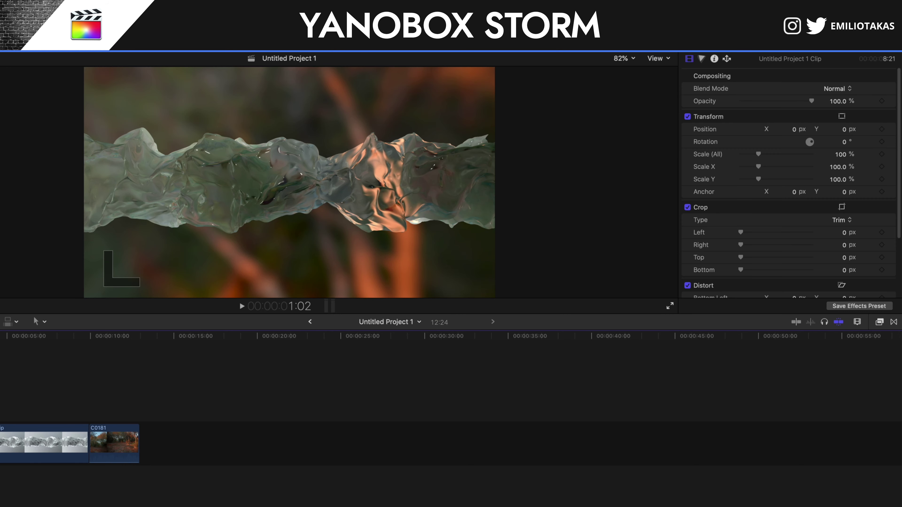
- Zoom C0181's last frame to 189% and compare it with the liquid column's first frame
key("Left")
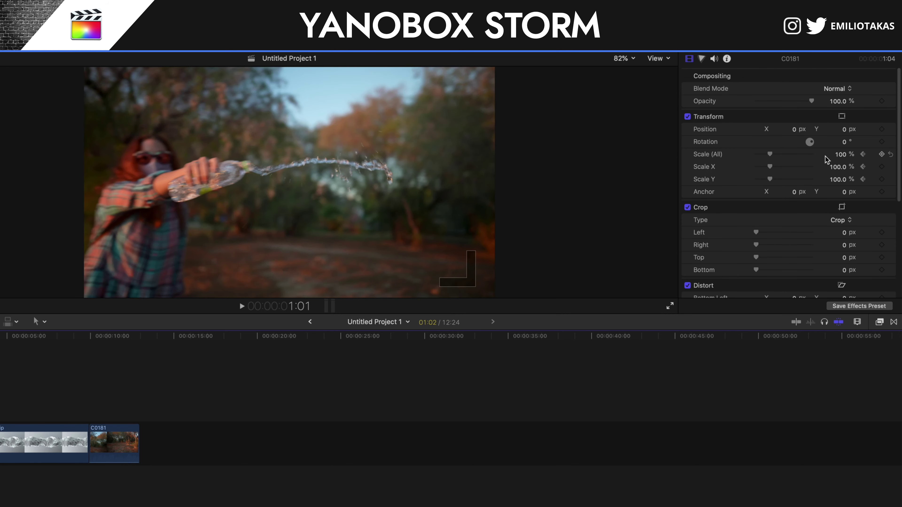
left_click(770, 154)
left_click_drag(770, 154, 783, 154)
key("Right")
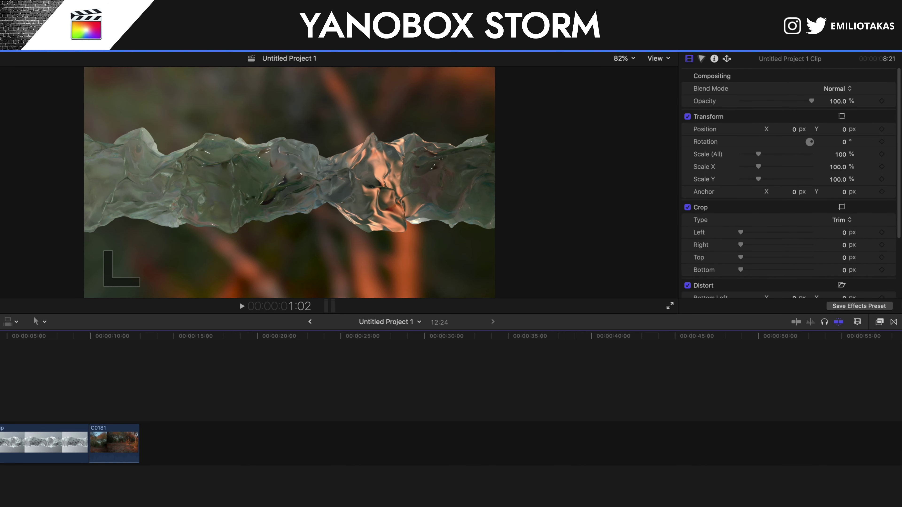
key("Left")
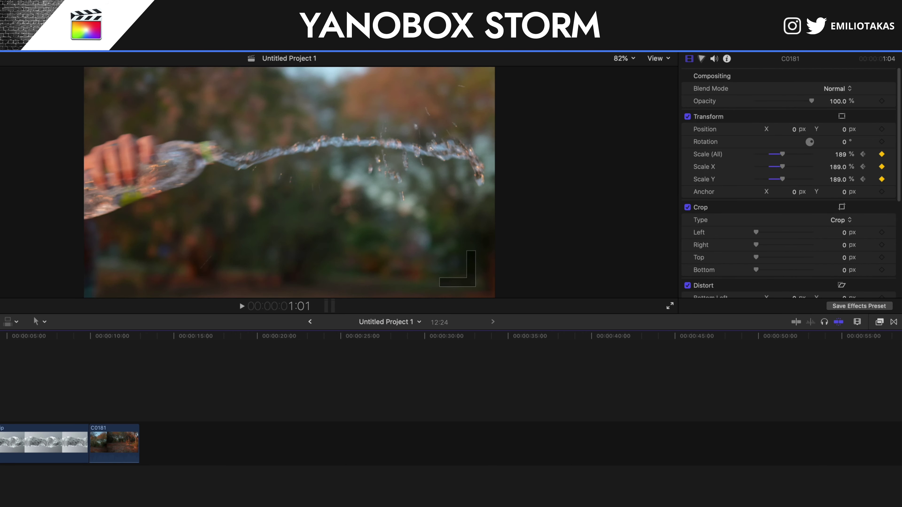
key("Right")
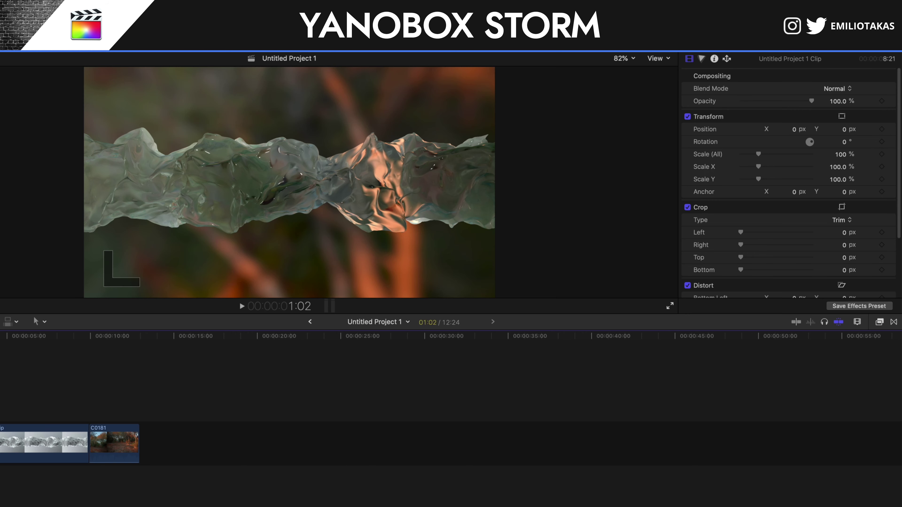
key("Left")
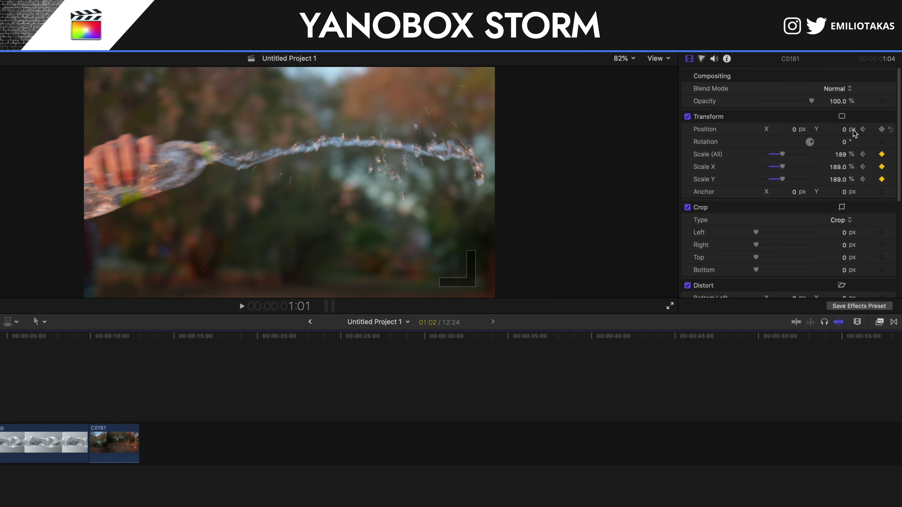
- Enlarge the bottle image to 305% and shift it left and down to match the splash
left_click_drag(795, 129, 657, 130)
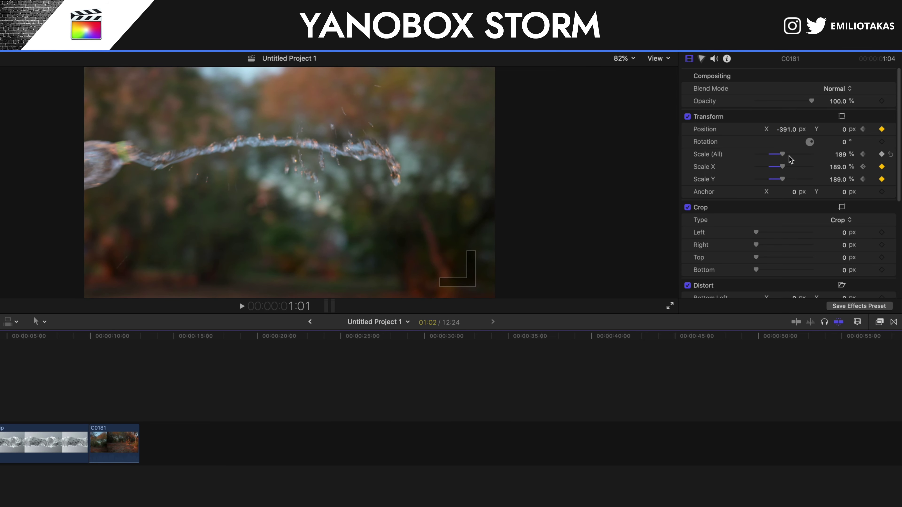
left_click_drag(788, 154, 770, 129)
left_click_drag(843, 129, 817, 130)
left_click_drag(791, 154, 756, 130)
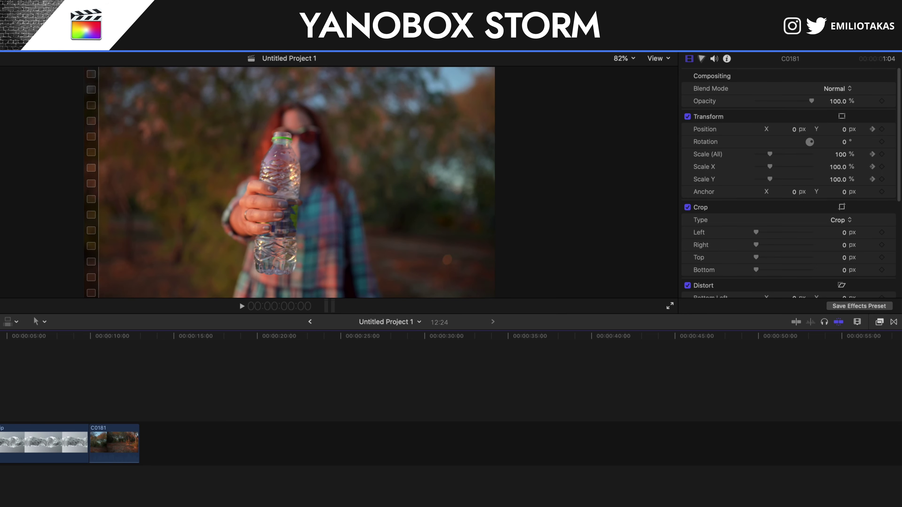
- Preview the bottle-to-liquid-column zoom transition, then stop playback
key("space")
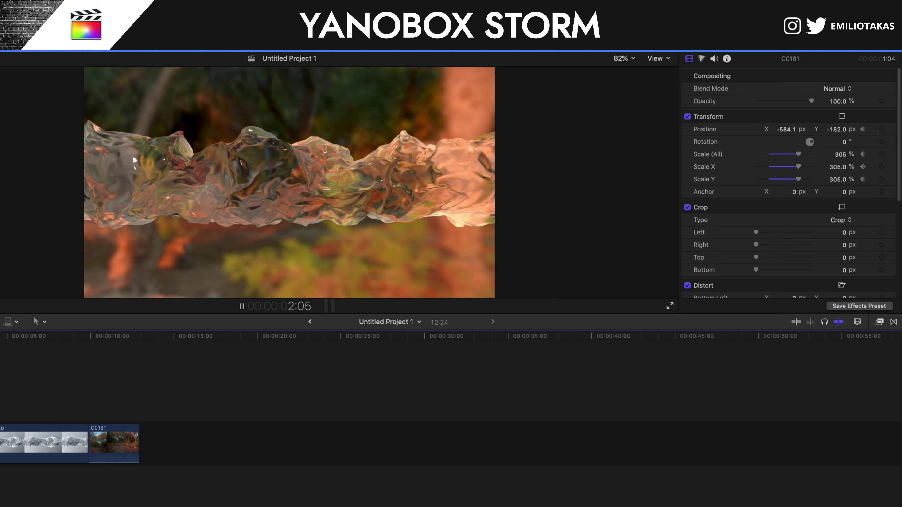
key("space")
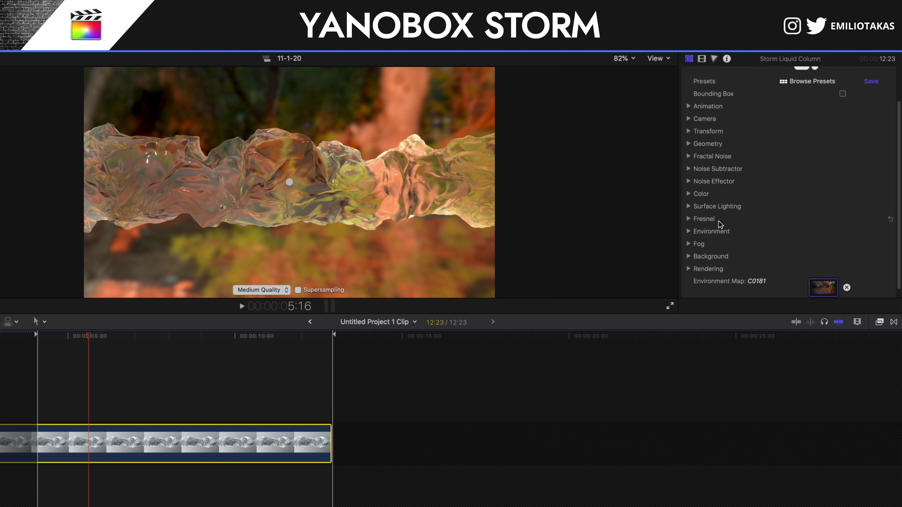
scroll(719, 220, "down", 1)
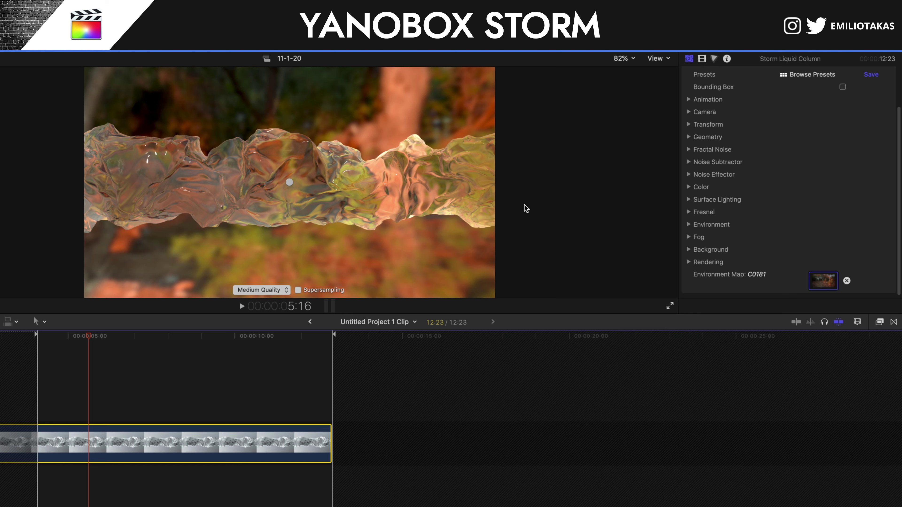
- Set the Storm Liquid Column mesh resolution to Very High Quality and enable Supersampling
left_click(263, 290)
left_click(265, 291)
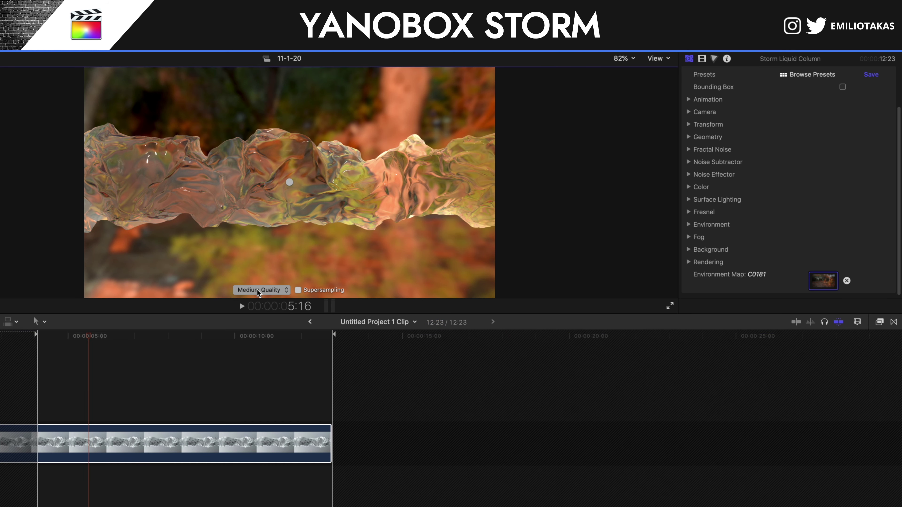
left_click(273, 294)
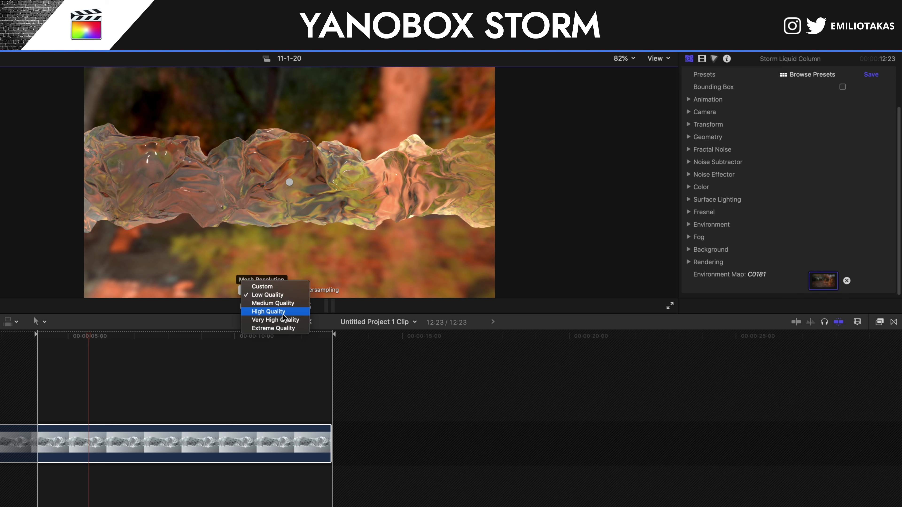
left_click(285, 320)
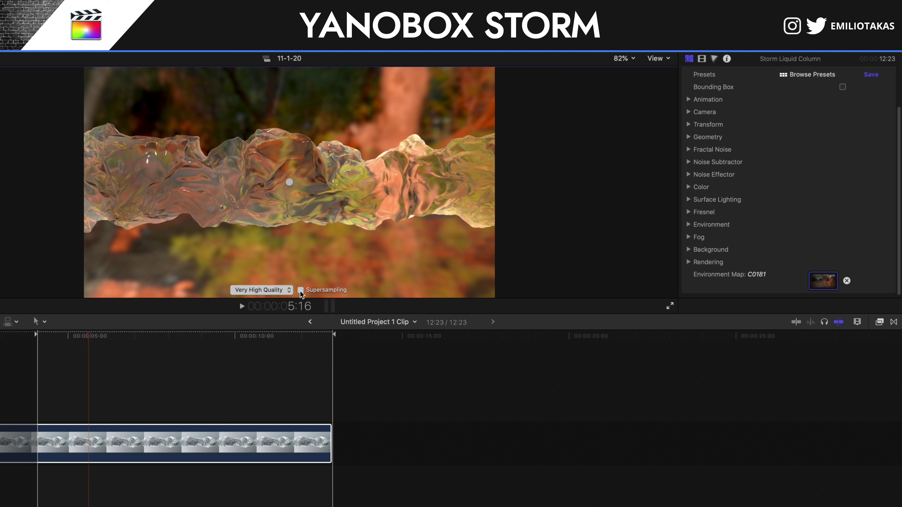
left_click(301, 291)
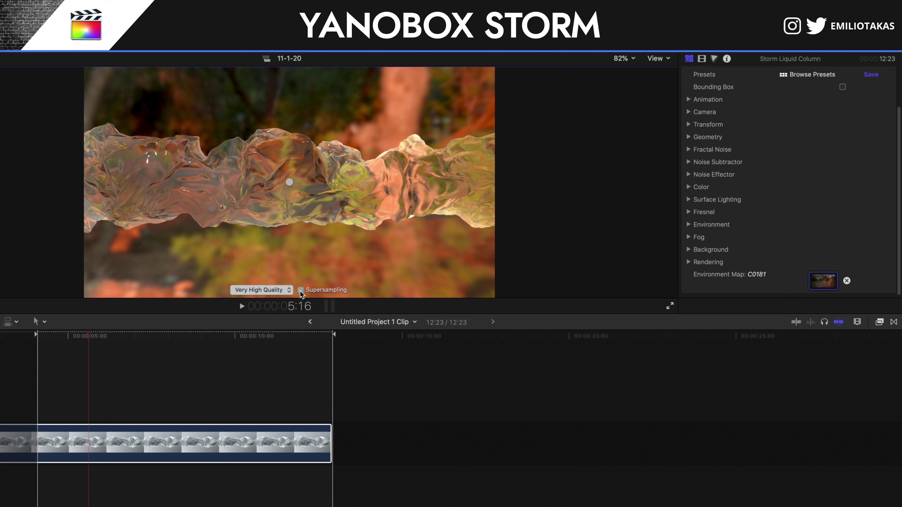